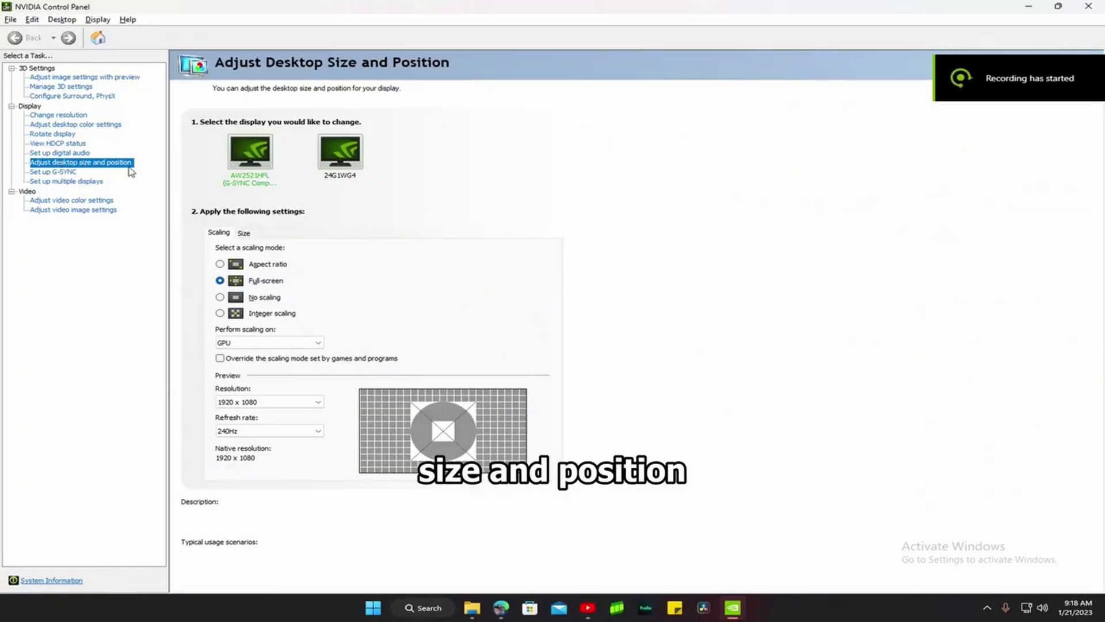
# Set desktop scaling for the AW2521HFL display to Full-screen, performed on the GPU, and apply the settings
pyautogui.click(239, 280)
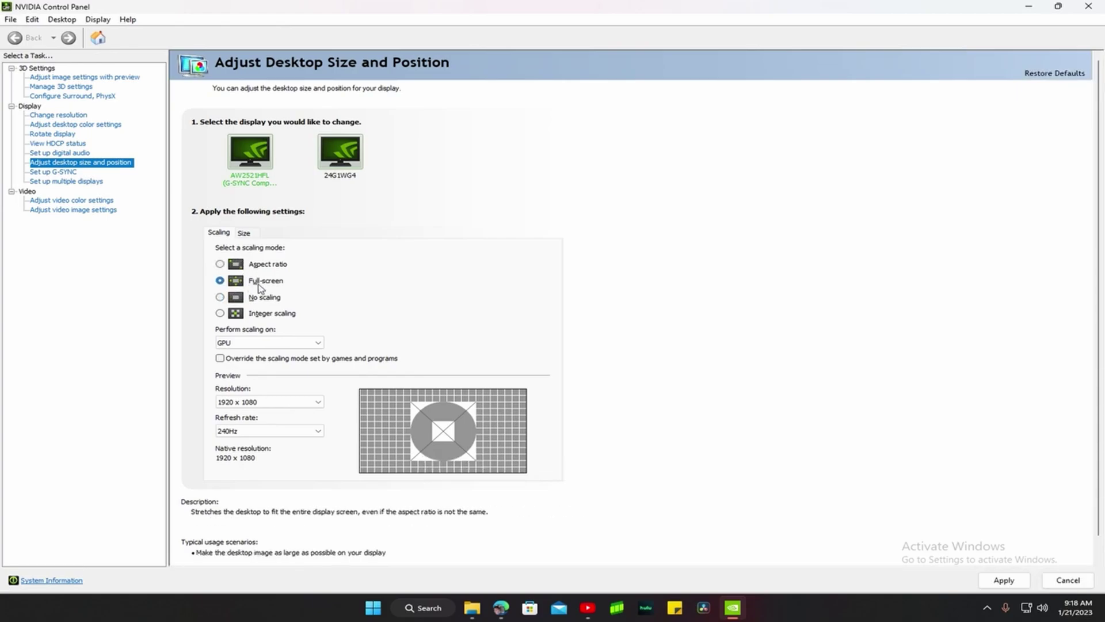
pyautogui.click(267, 343)
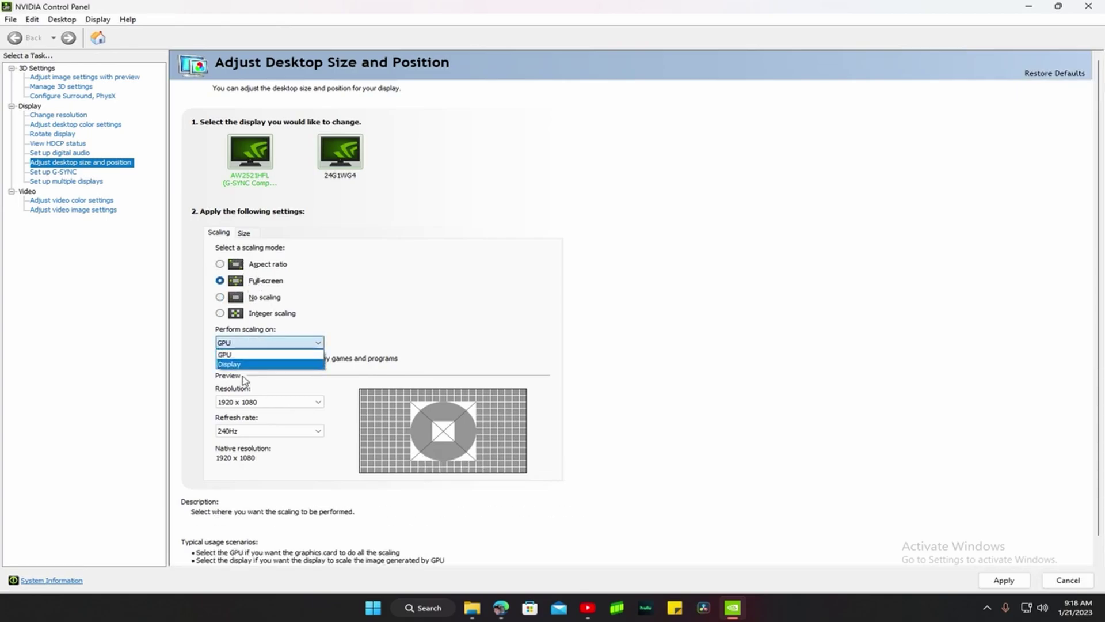
pyautogui.click(244, 367)
pyautogui.click(242, 346)
pyautogui.click(243, 355)
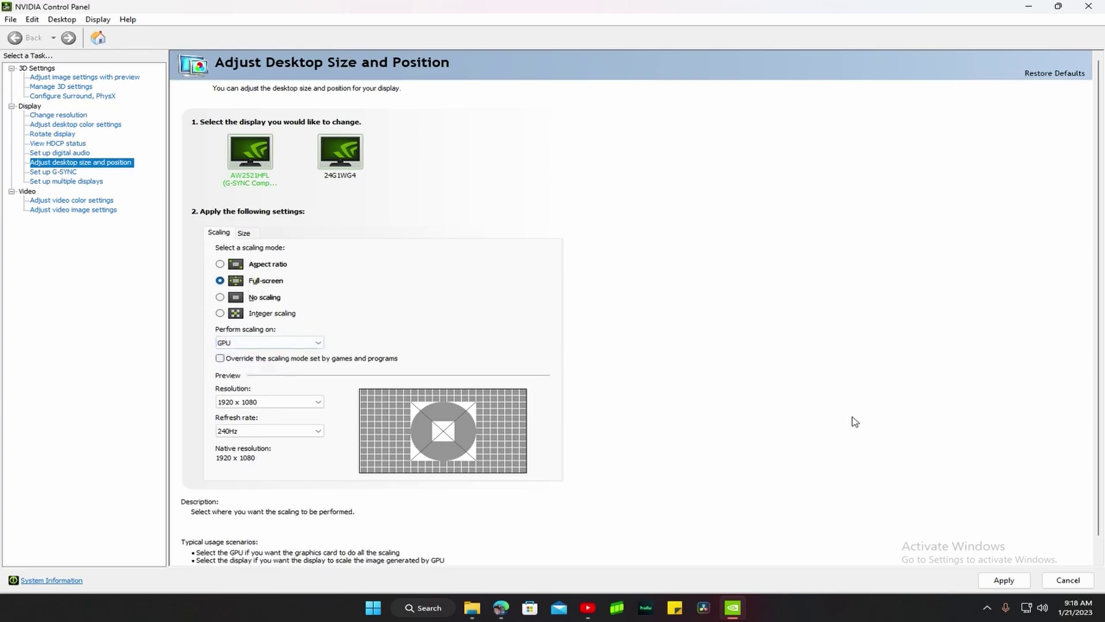
pyautogui.click(1019, 581)
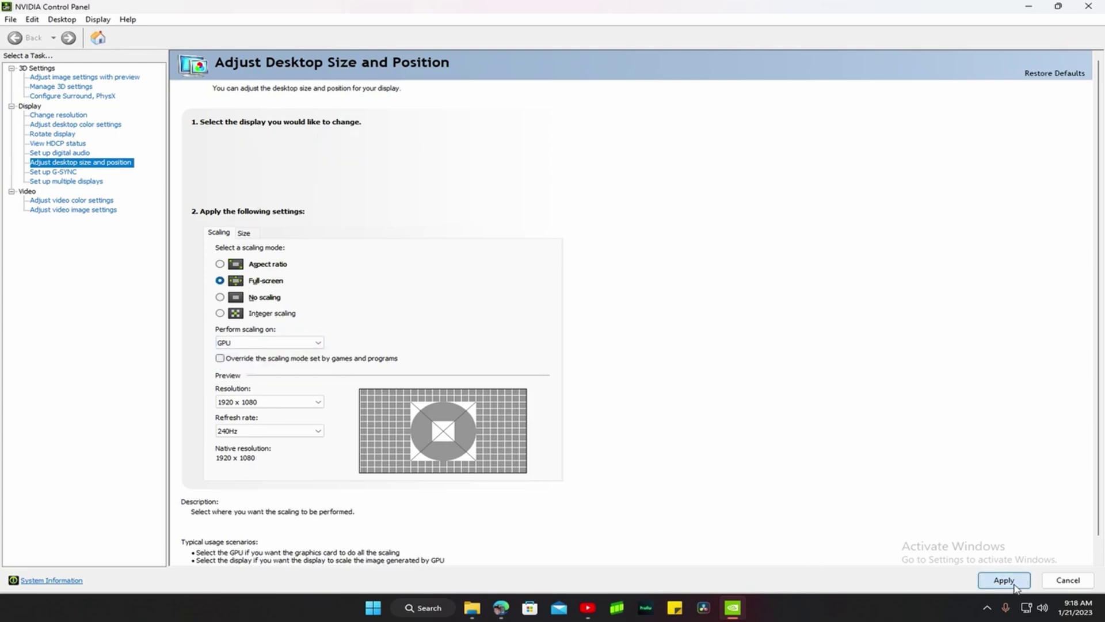
pyautogui.hotkey('alt', 'F9')
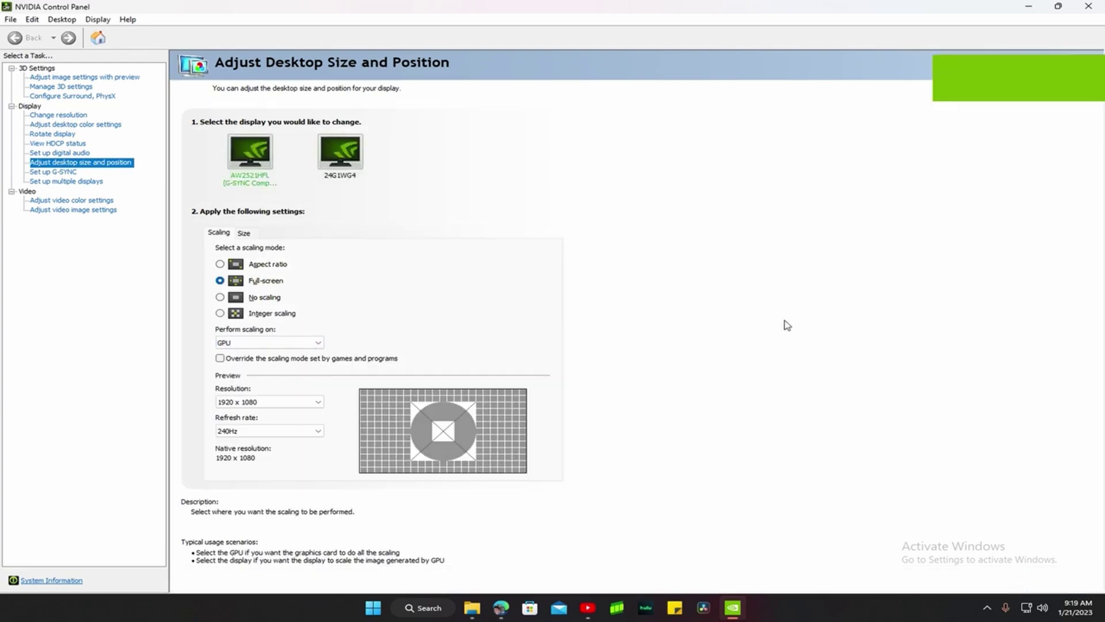
# Look through the available PC resolutions and the custom resolution list for the AW2521HFL display, leaving them unchanged
pyautogui.click(46, 115)
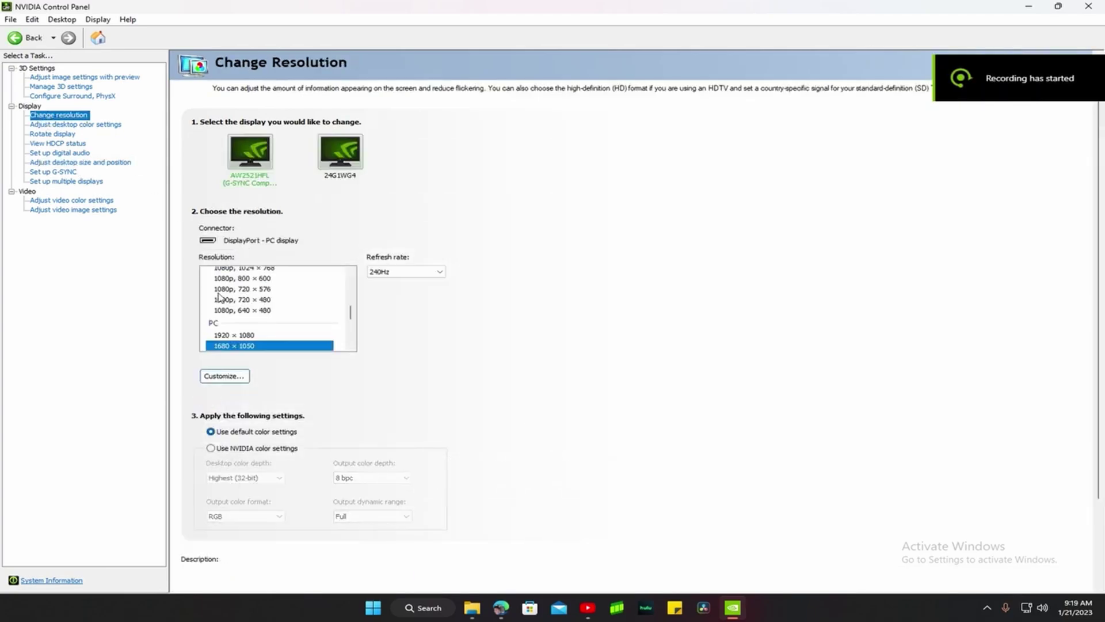
pyautogui.scroll(-2, 269, 310)
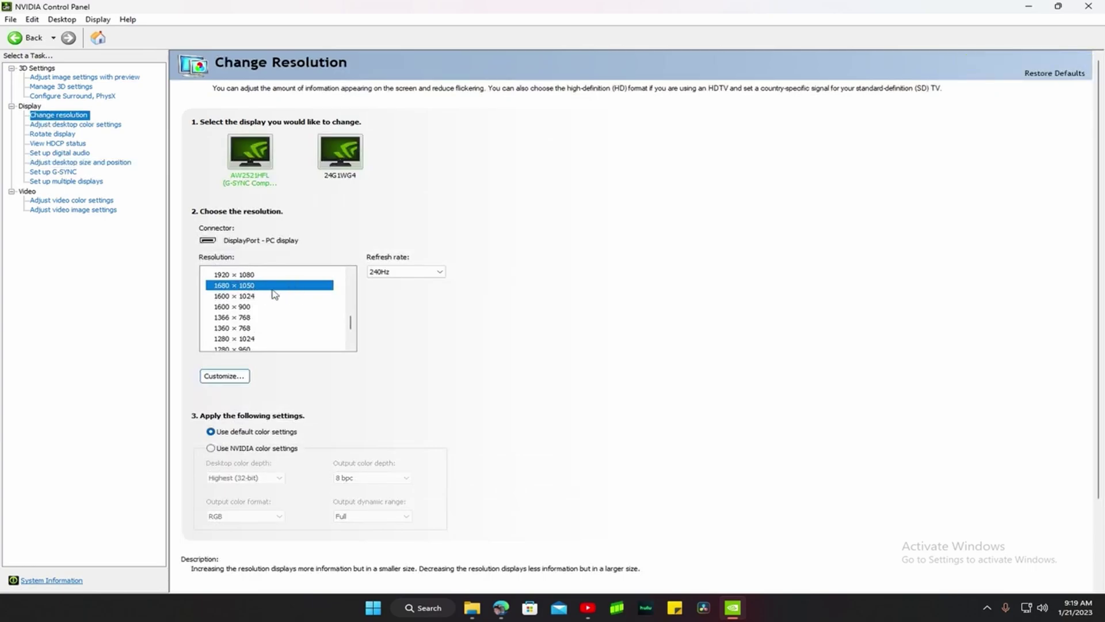
pyautogui.click(228, 376)
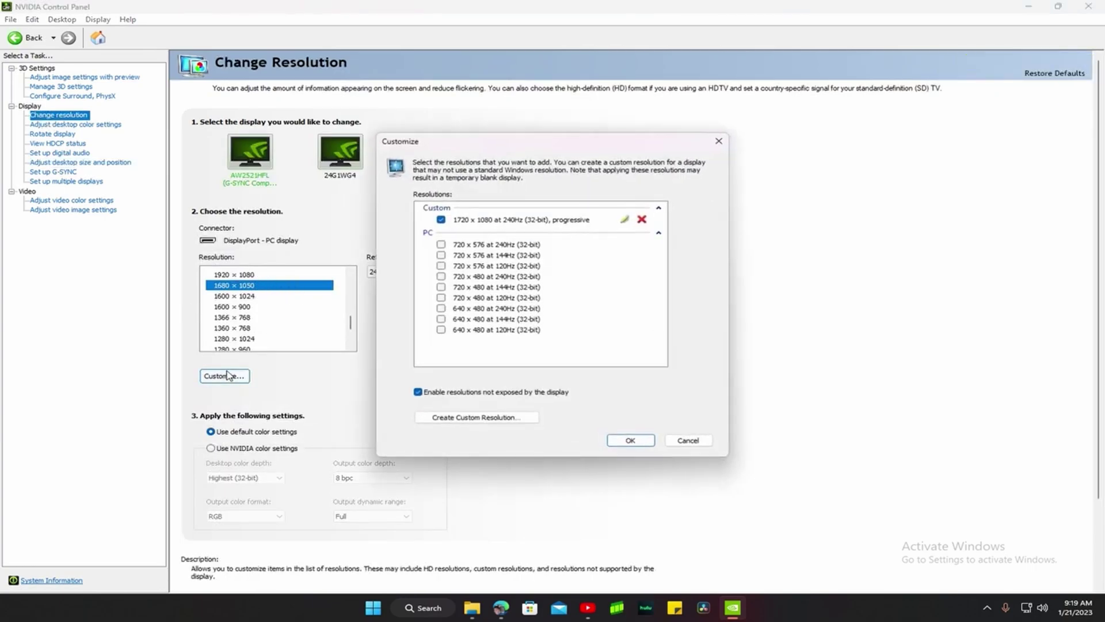
pyautogui.click(705, 442)
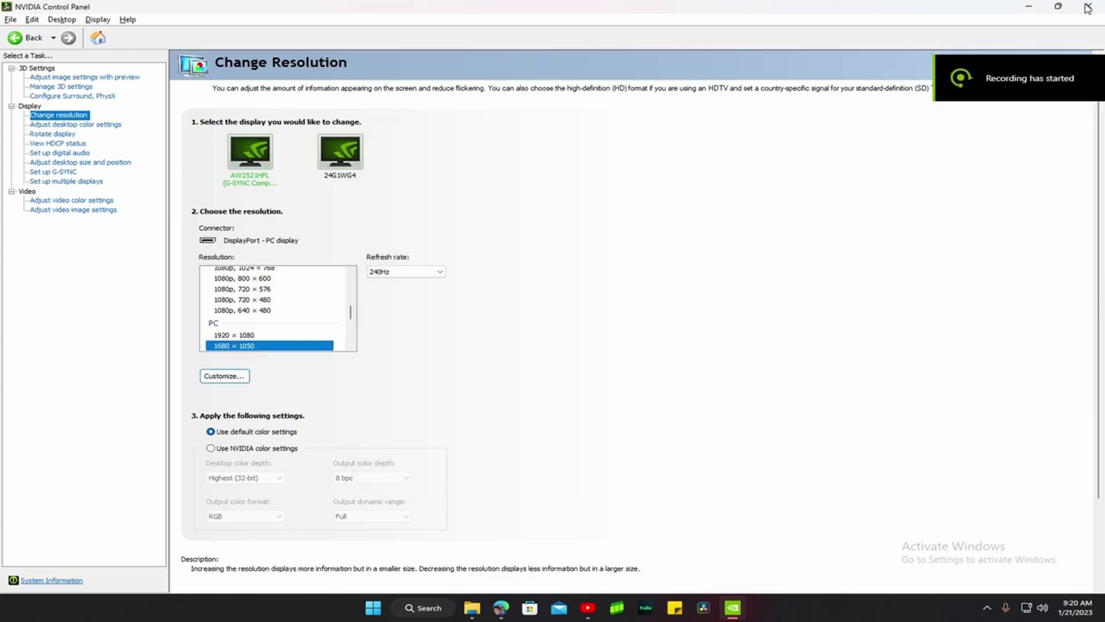
# Close the NVIDIA Control Panel and use Windows search to open the %localappdata% folder
pyautogui.click(1087, 6)
pyautogui.click(429, 608)
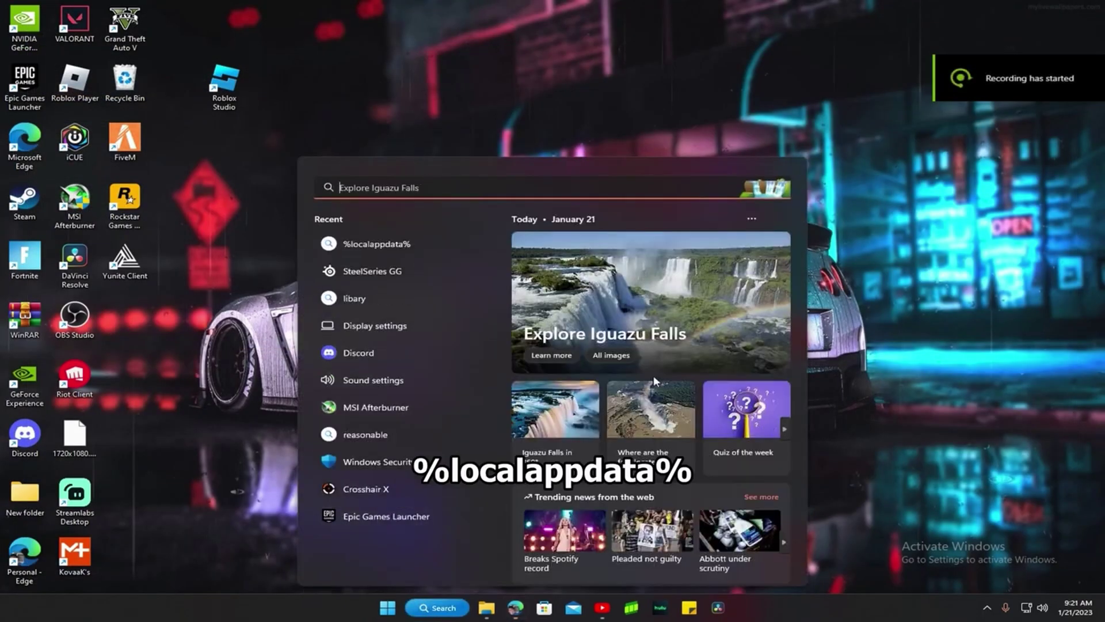
pyautogui.write('%localappdata%')
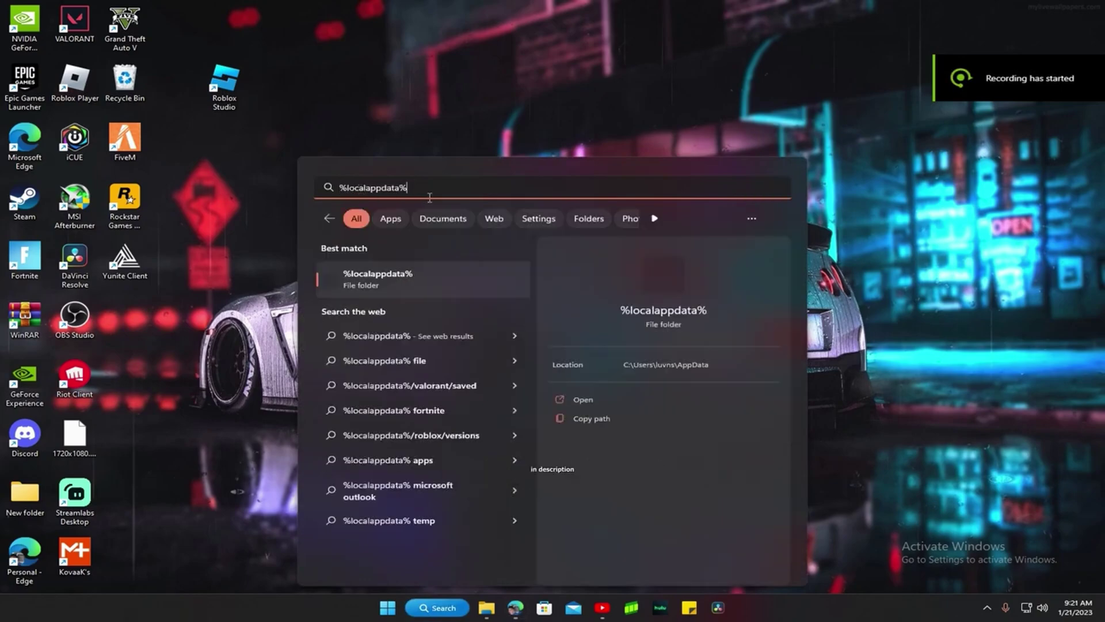
pyautogui.click(441, 285)
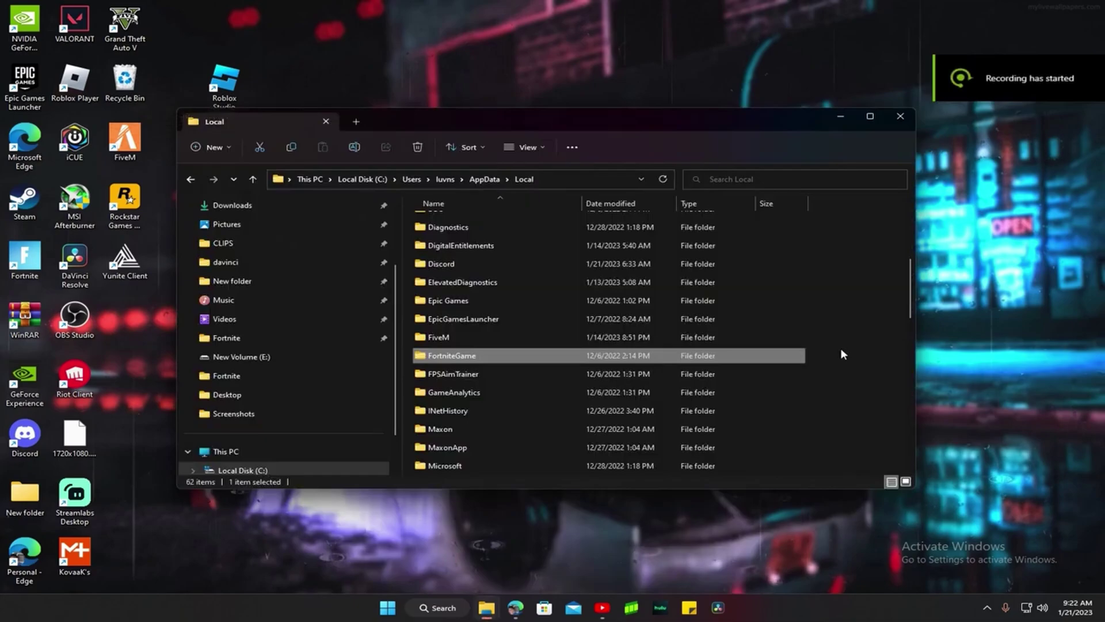
# Go into the FortniteGame folder and open Saved, Config and WindowsClient inside it
pyautogui.doubleClick(478, 355)
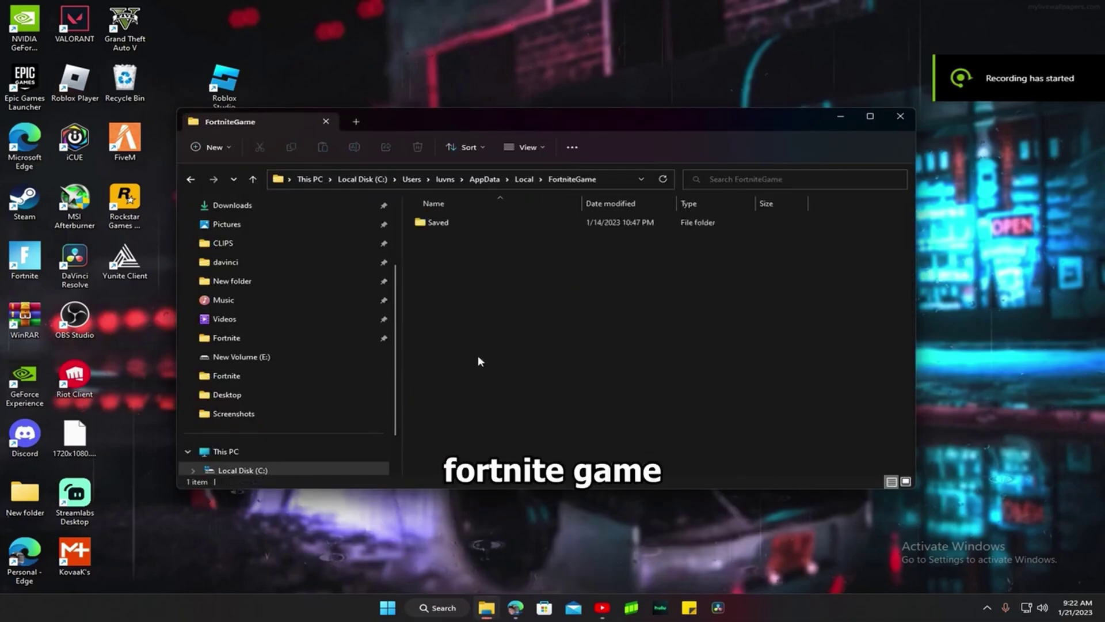
pyautogui.doubleClick(446, 224)
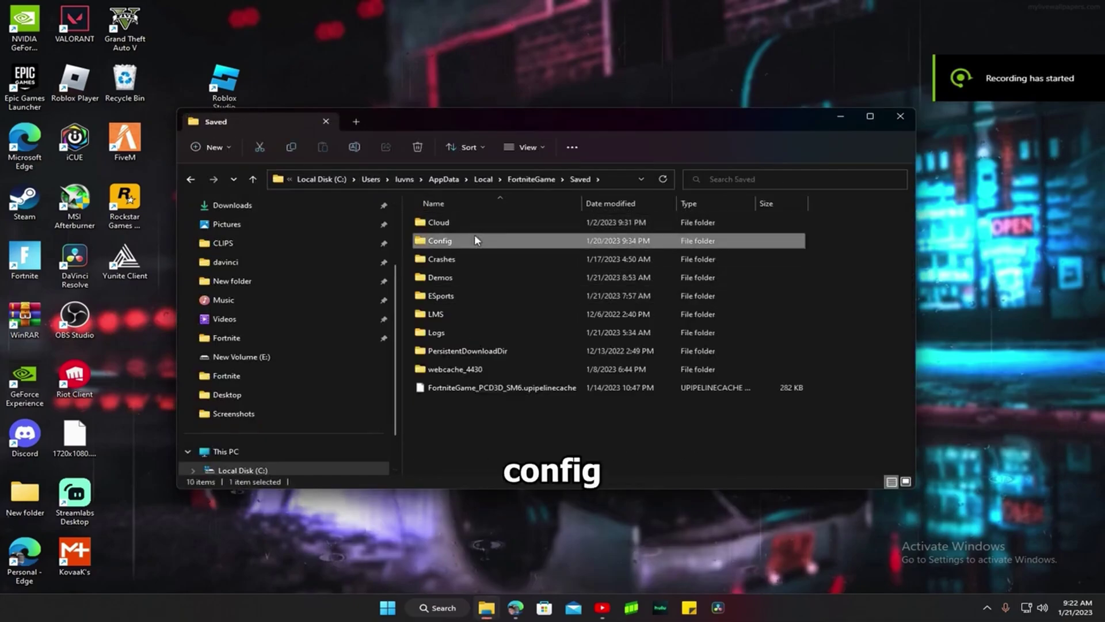
pyautogui.doubleClick(474, 236)
pyautogui.doubleClick(483, 245)
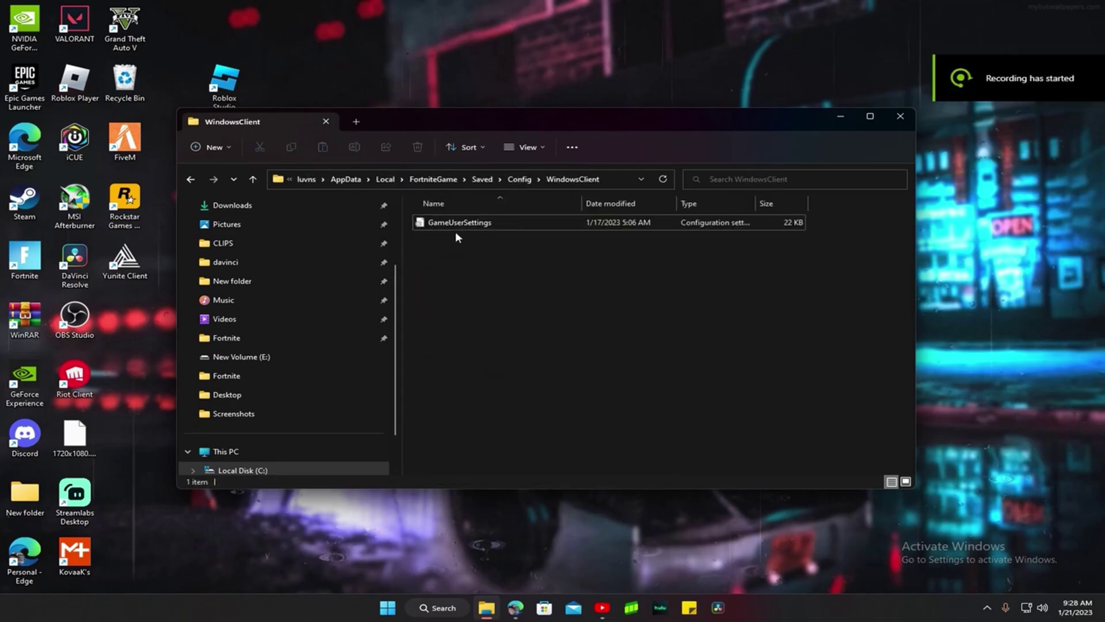
# Clear the read-only attribute of the GameUserSettings file and apply the change
pyautogui.rightClick(490, 224)
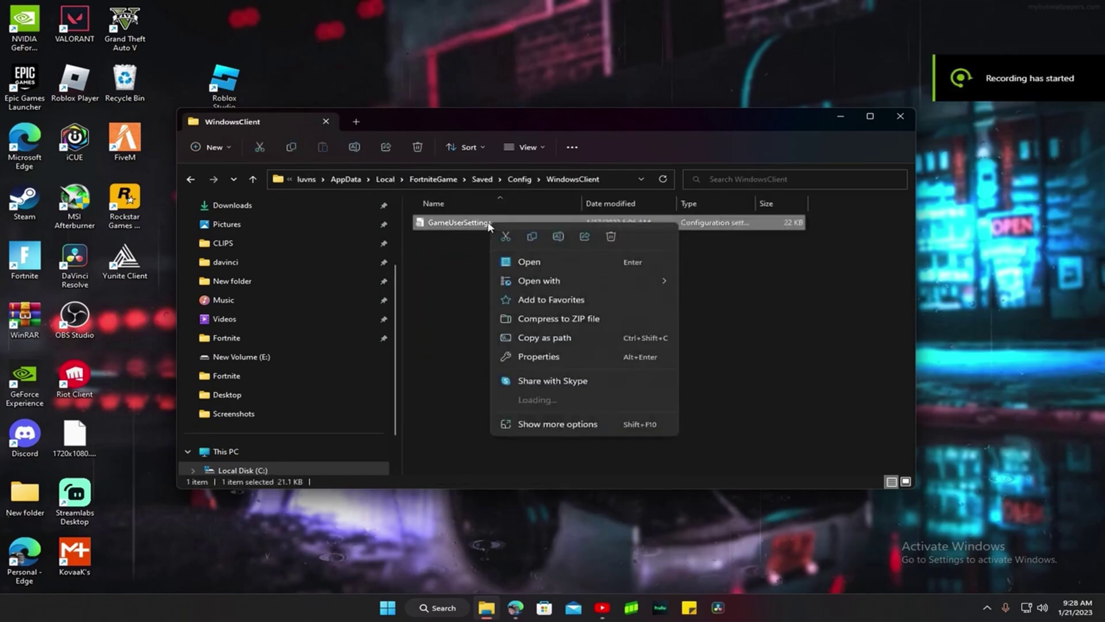
pyautogui.click(543, 356)
pyautogui.click(558, 446)
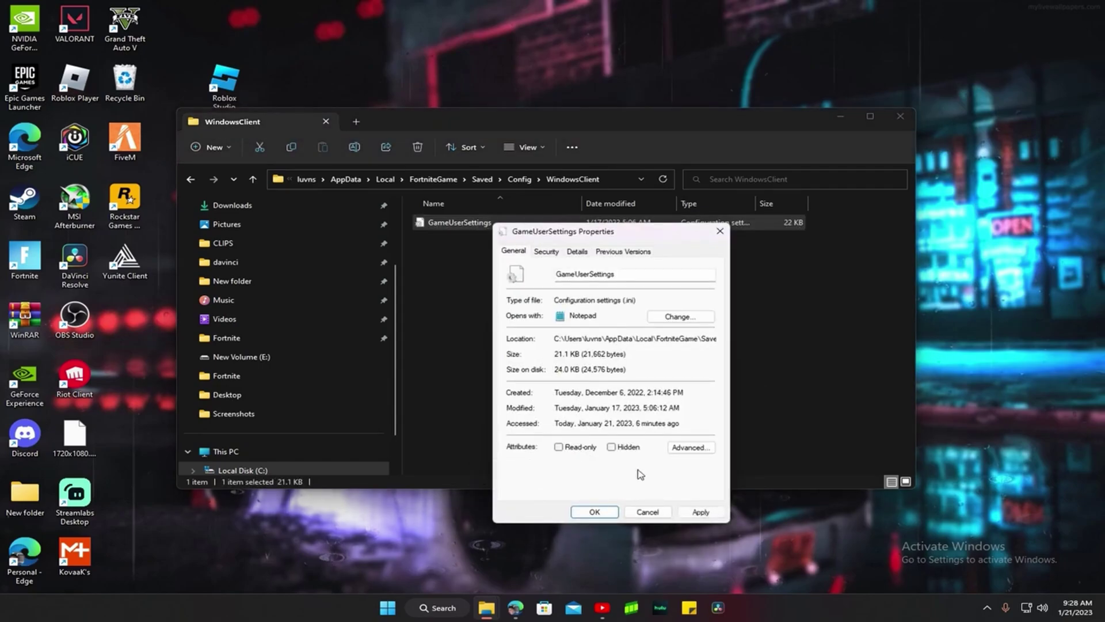
pyautogui.click(701, 512)
pyautogui.click(720, 231)
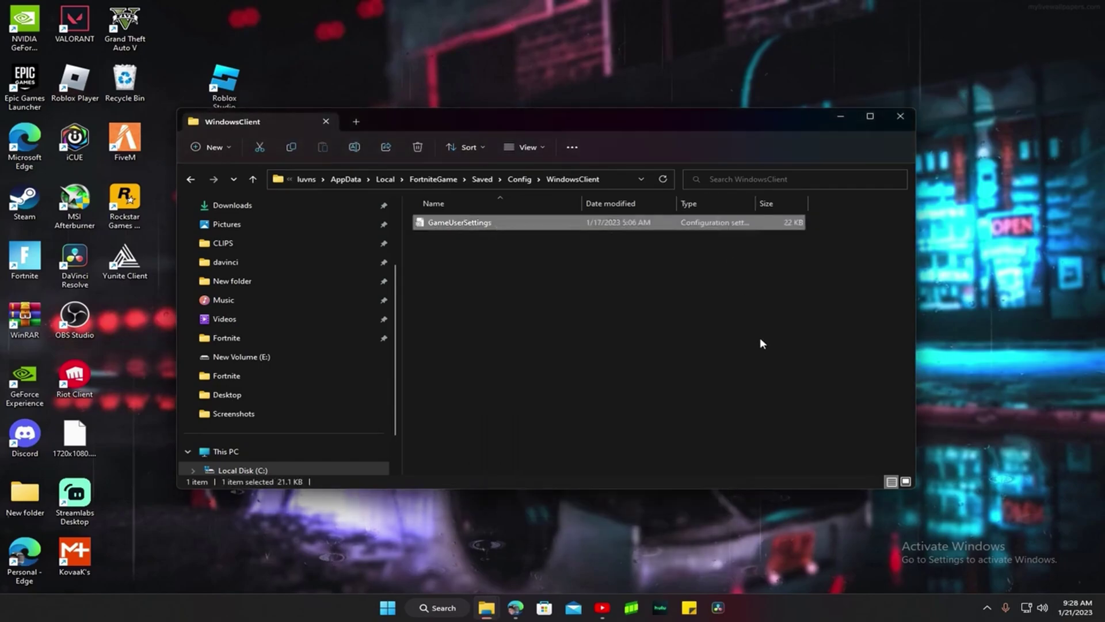
# Open GameUserSettings in Notepad and replace both occurrences of 1080 with 1050
pyautogui.doubleClick(443, 225)
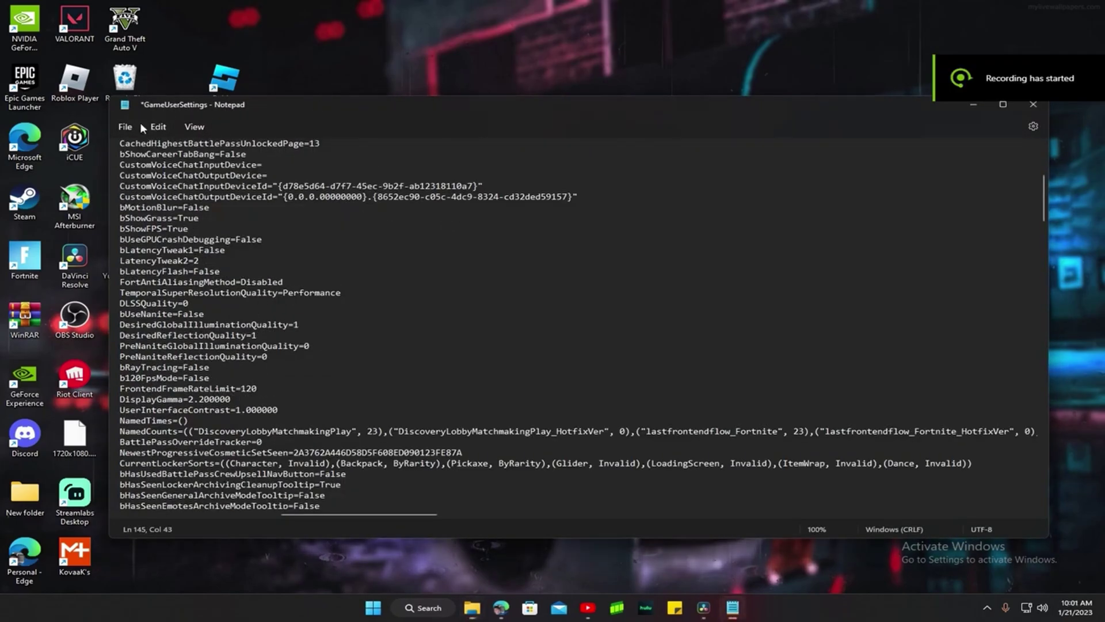
pyautogui.click(157, 127)
pyautogui.moveTo(194, 127)
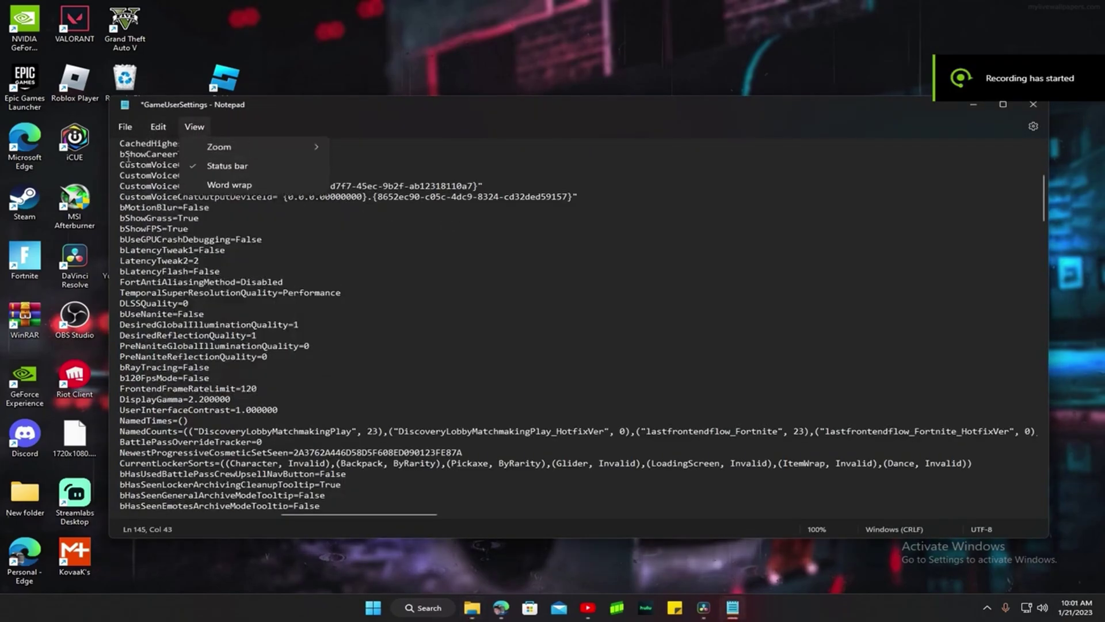
pyautogui.click(158, 126)
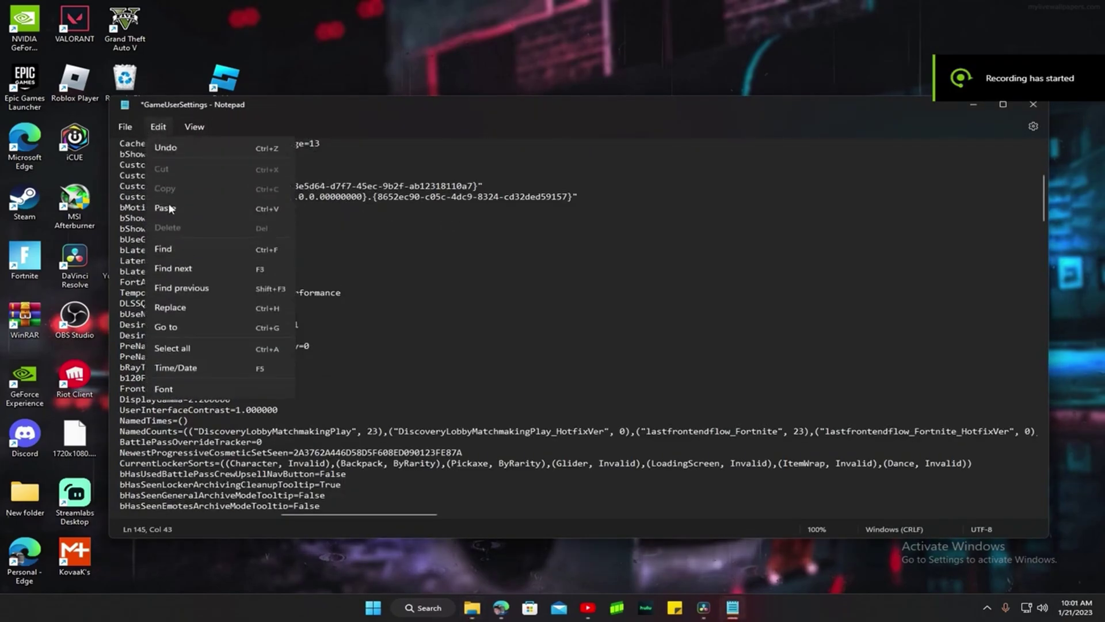
pyautogui.click(193, 305)
pyautogui.click(380, 159)
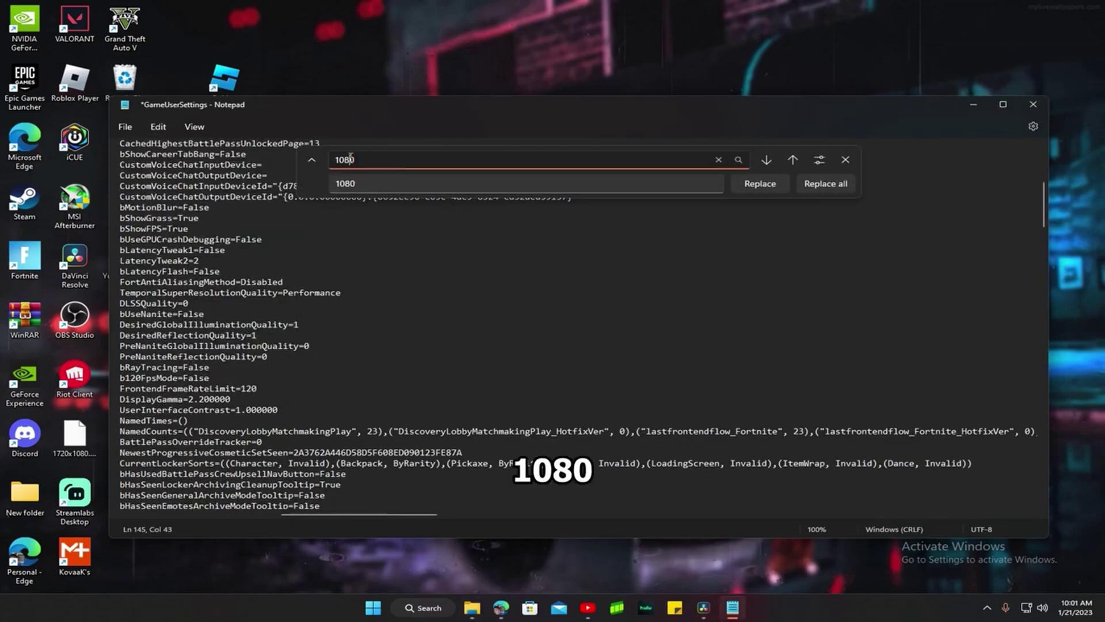
pyautogui.click(347, 184)
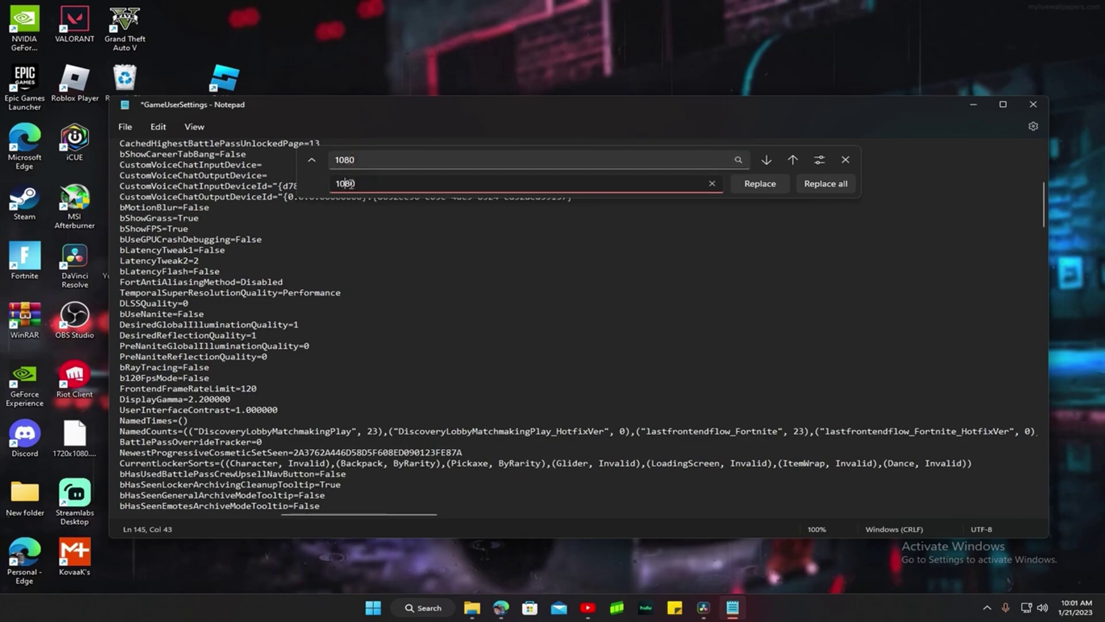
pyautogui.click(748, 184)
pyautogui.click(748, 185)
pyautogui.click(749, 185)
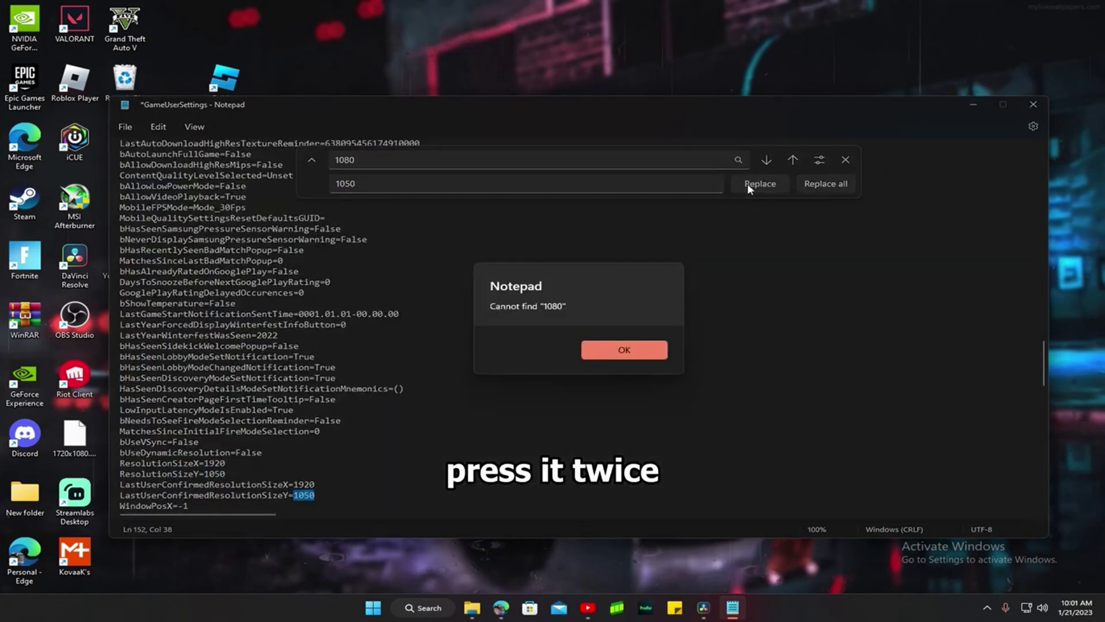
pyautogui.click(624, 348)
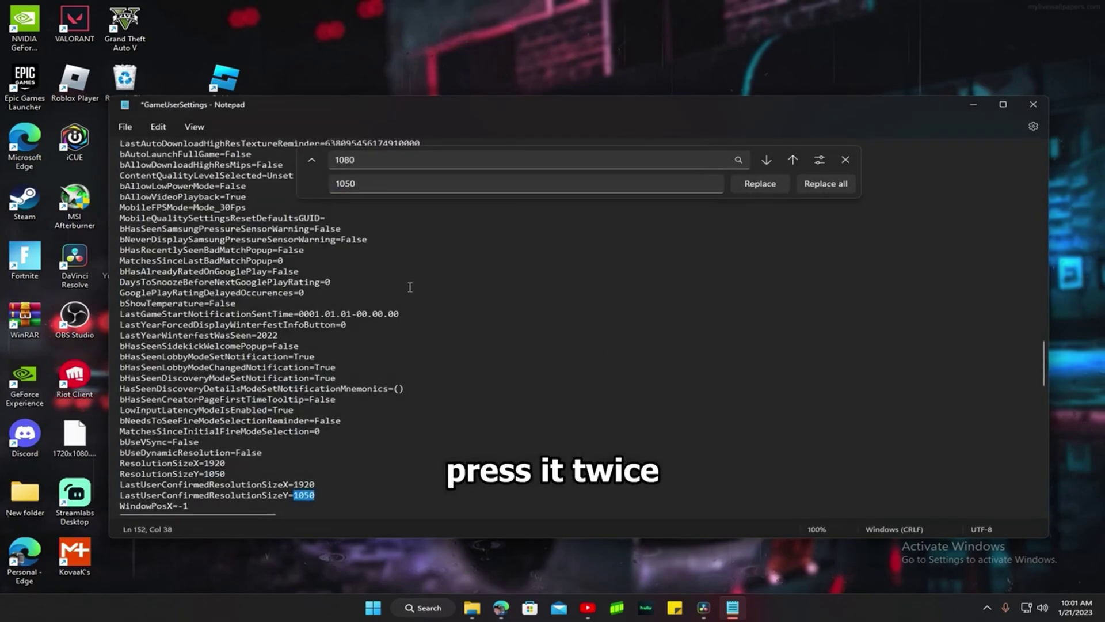
# Replace both occurrences of 1920 with 1650 in GameUserSettings and close the file
pyautogui.click(343, 159)
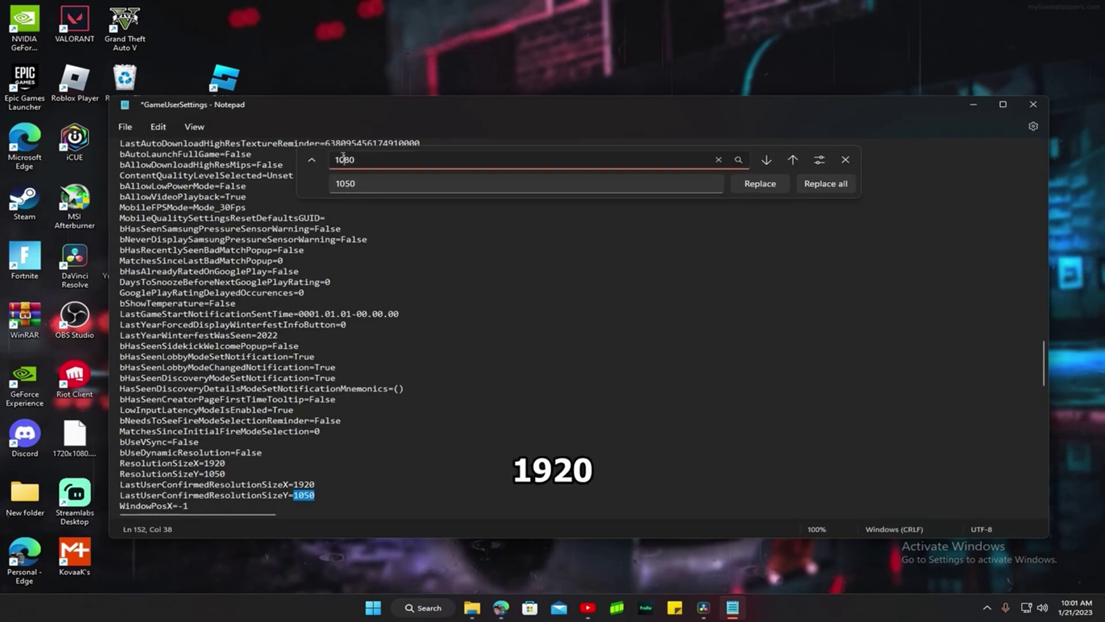
pyautogui.press('Delete')
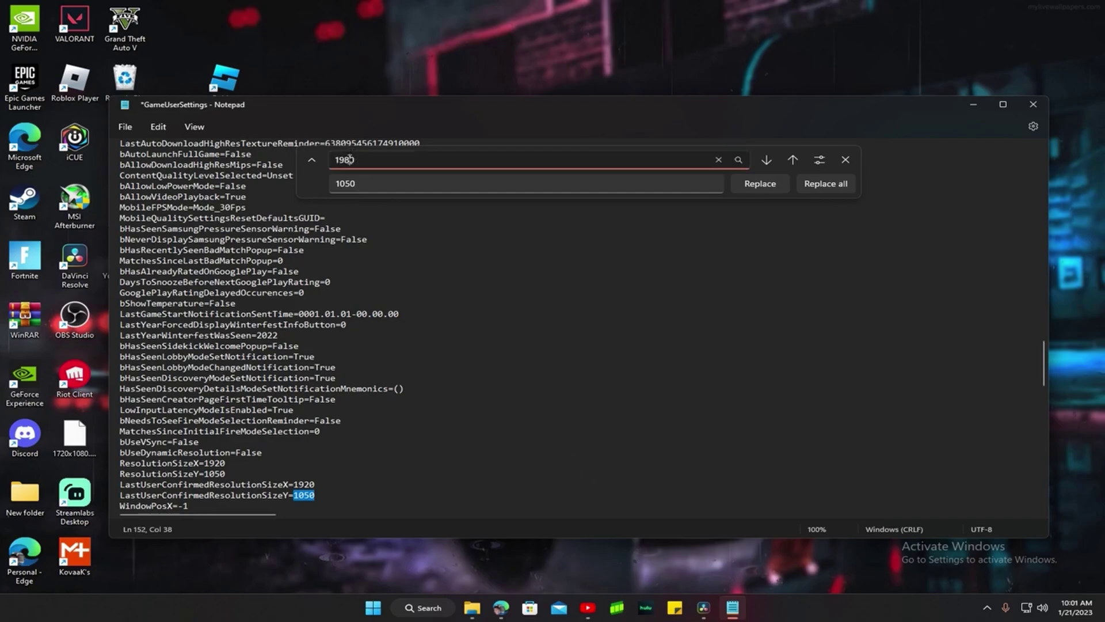
pyautogui.click(347, 182)
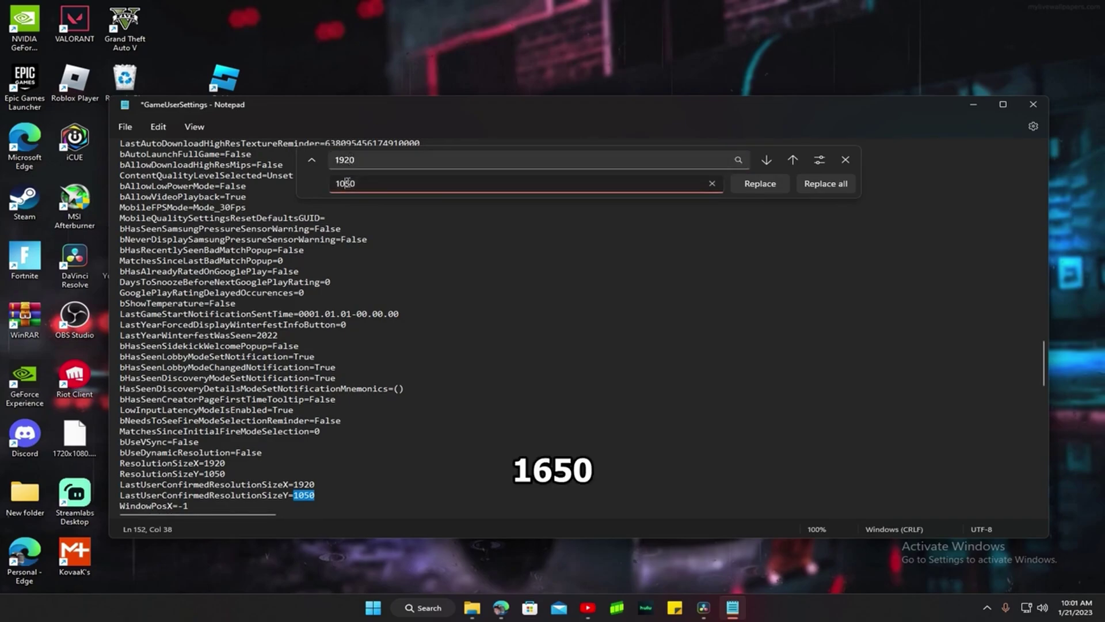
pyautogui.click(766, 185)
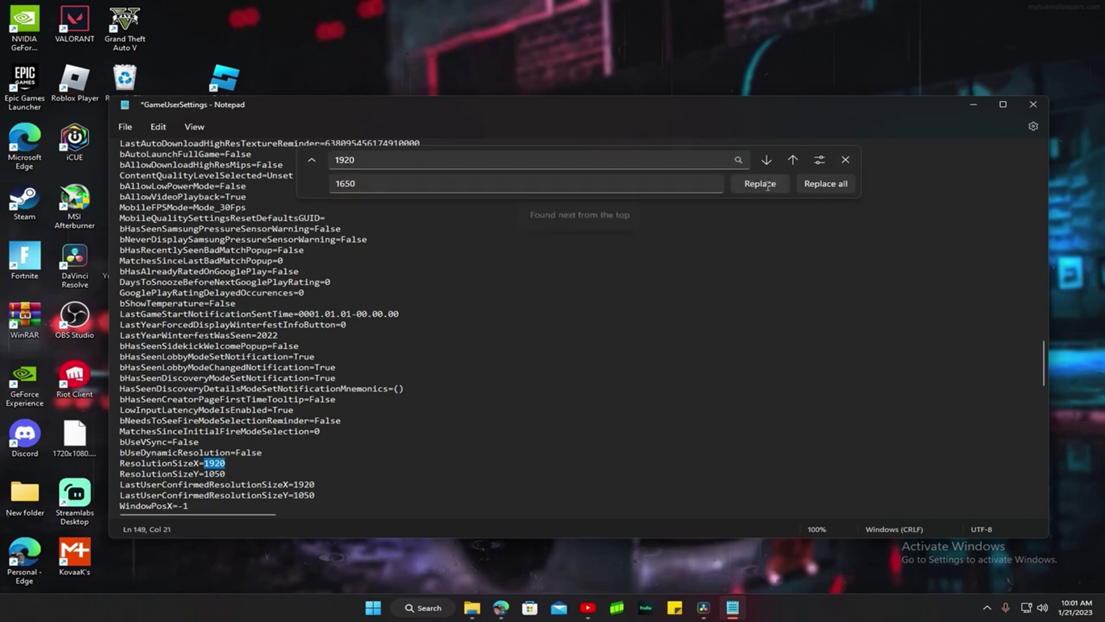
pyautogui.click(766, 185)
pyautogui.click(767, 185)
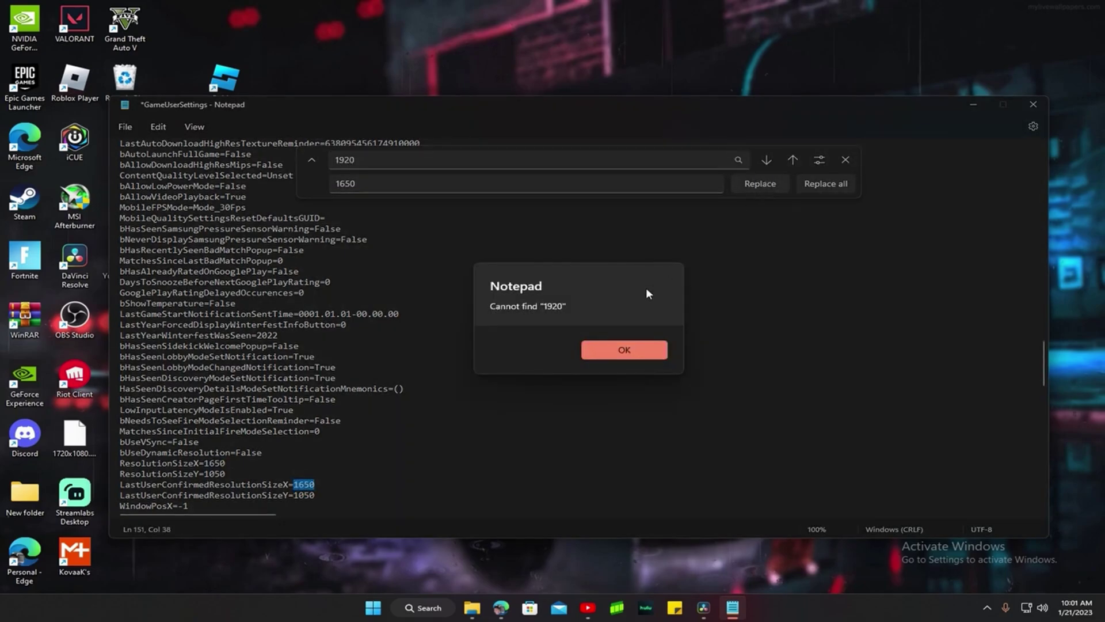
pyautogui.click(625, 351)
pyautogui.click(845, 160)
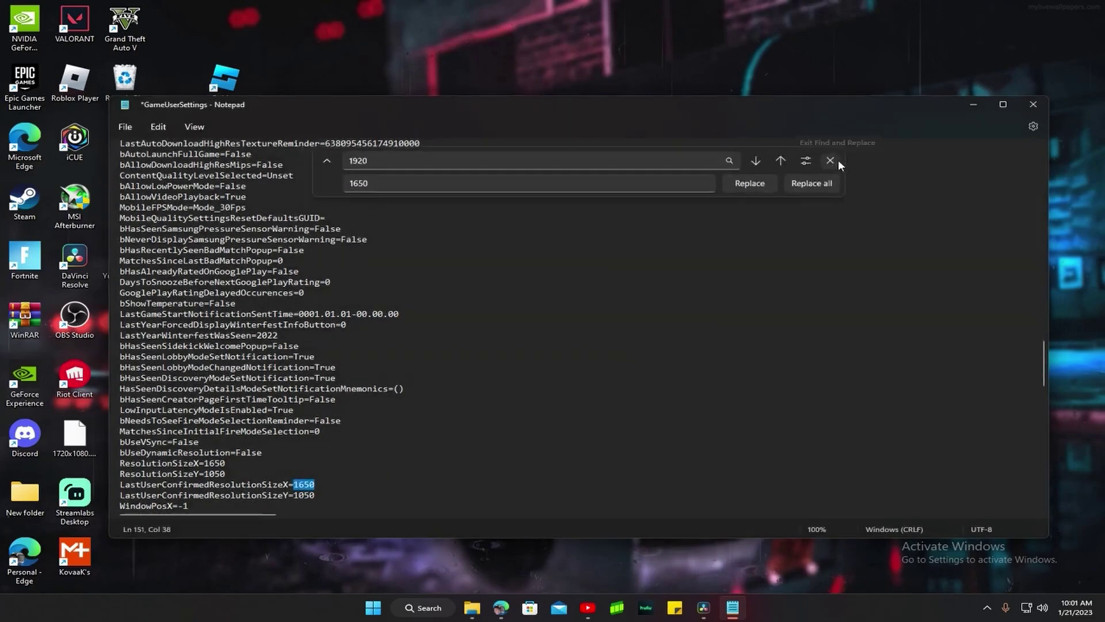
pyautogui.click(124, 127)
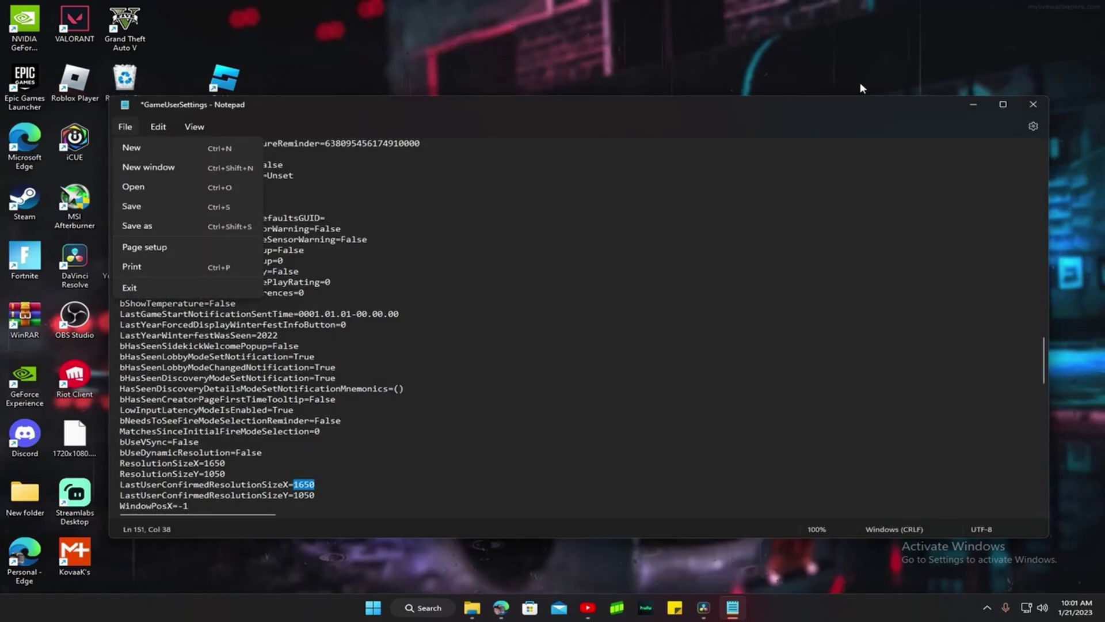
pyautogui.click(1033, 105)
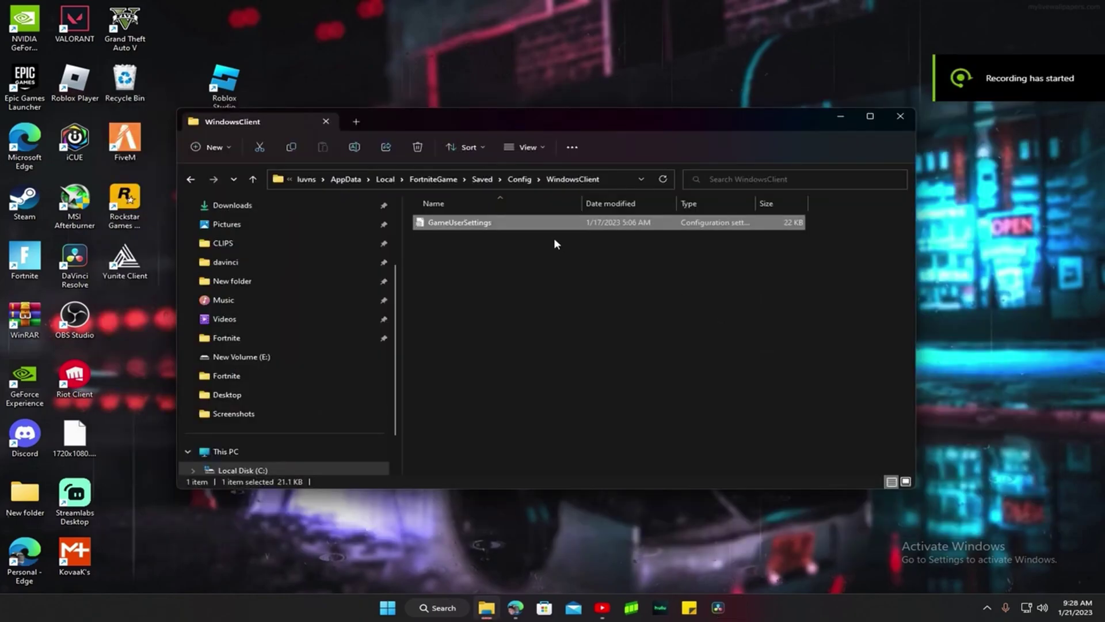
# Set the GameUserSettings file to read-only in its properties and confirm the change
pyautogui.rightClick(520, 228)
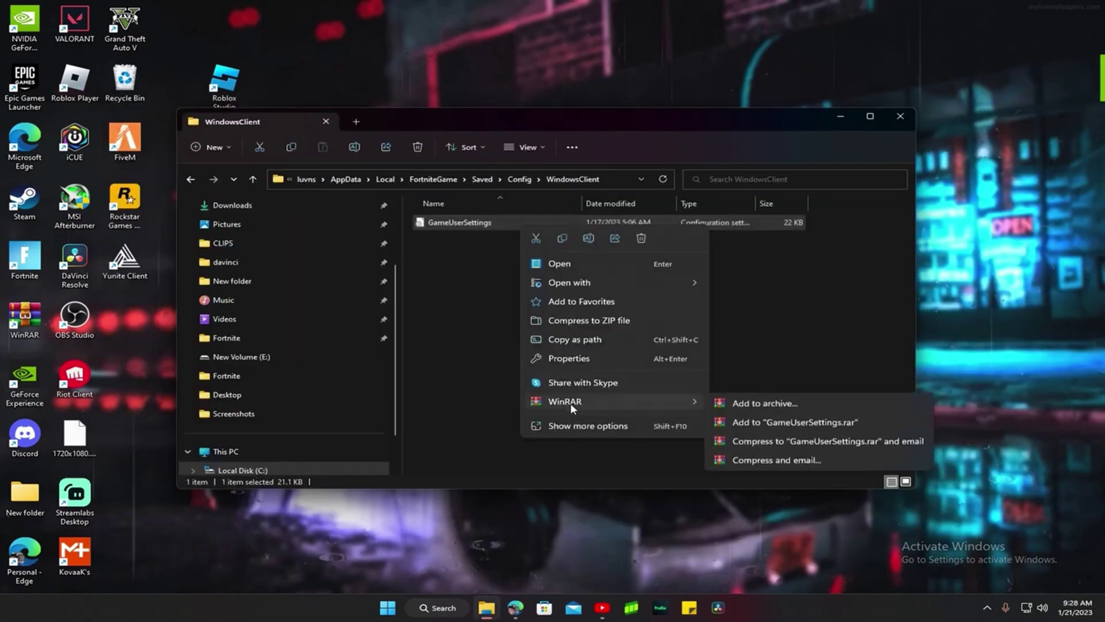
pyautogui.click(582, 354)
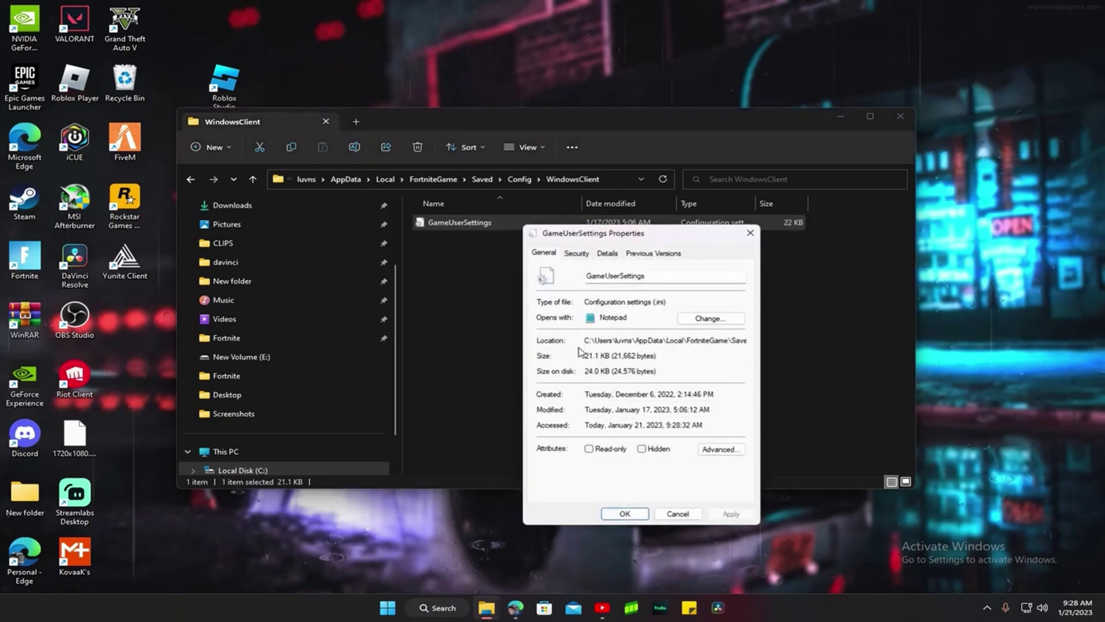
pyautogui.click(601, 450)
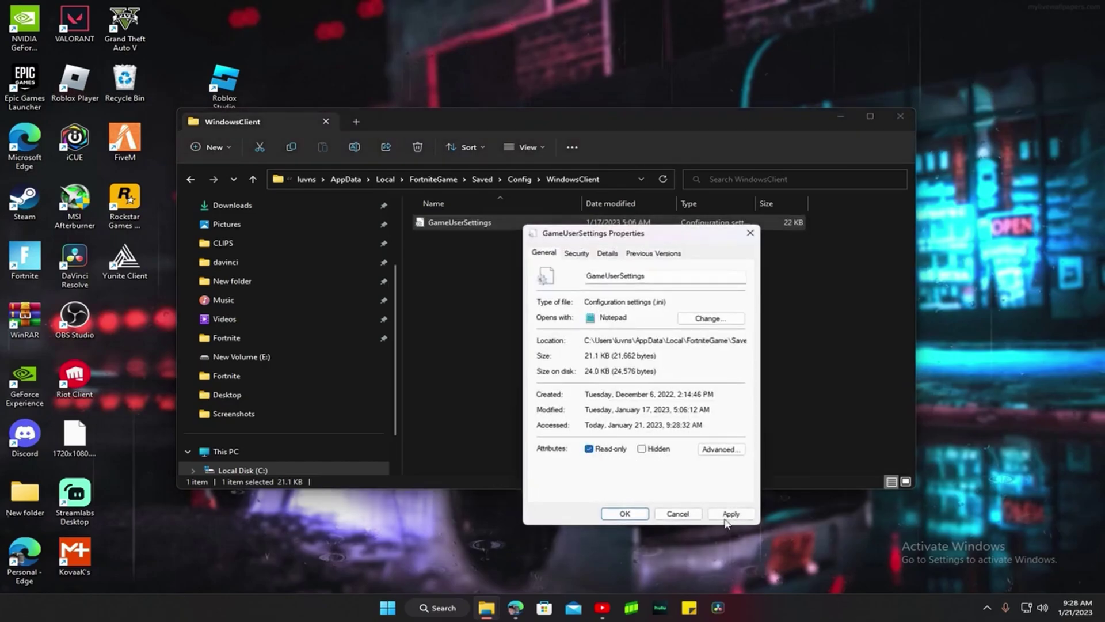
pyautogui.click(625, 513)
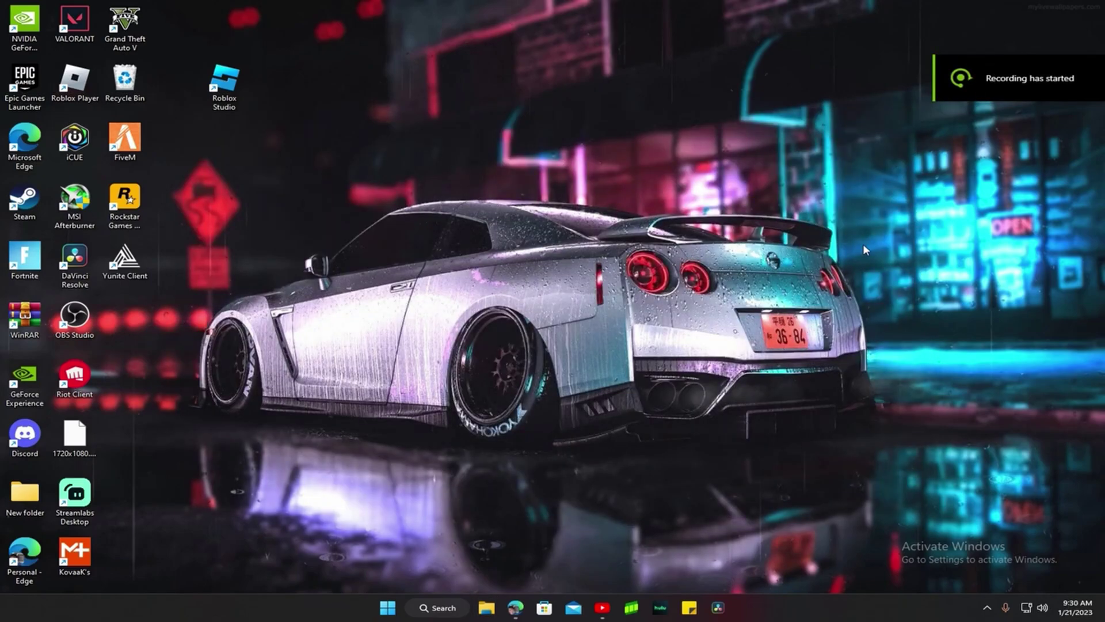
# Run powercfg -duplicatescheme e9a42b02-d5df-448d-aa00-03f14749eb61 in Command Prompt and close it
pyautogui.click(436, 610)
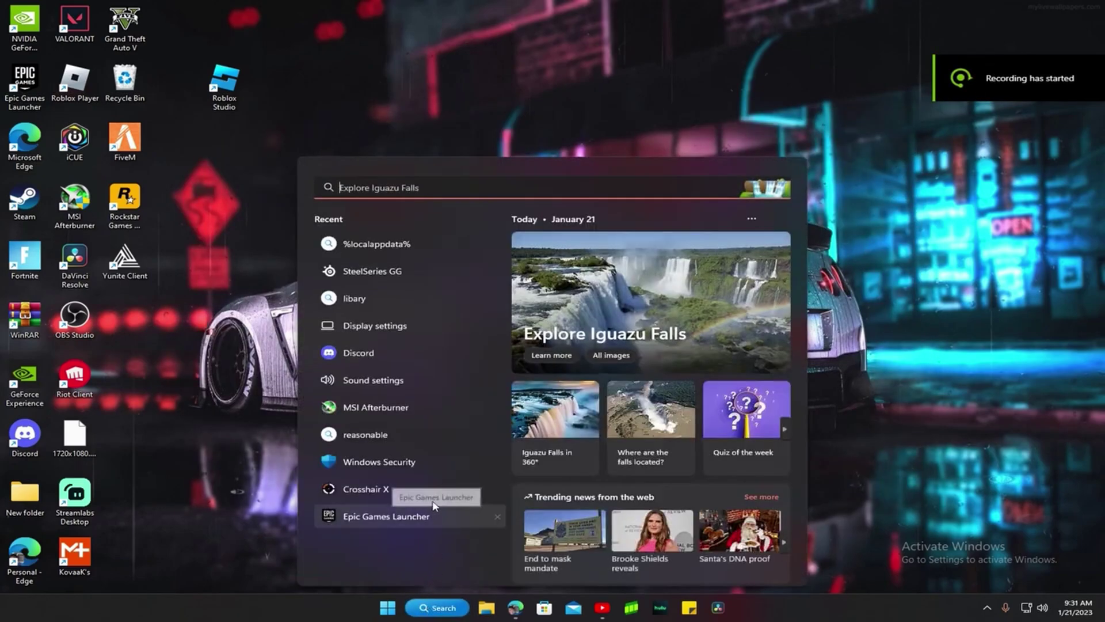
pyautogui.write('CMD')
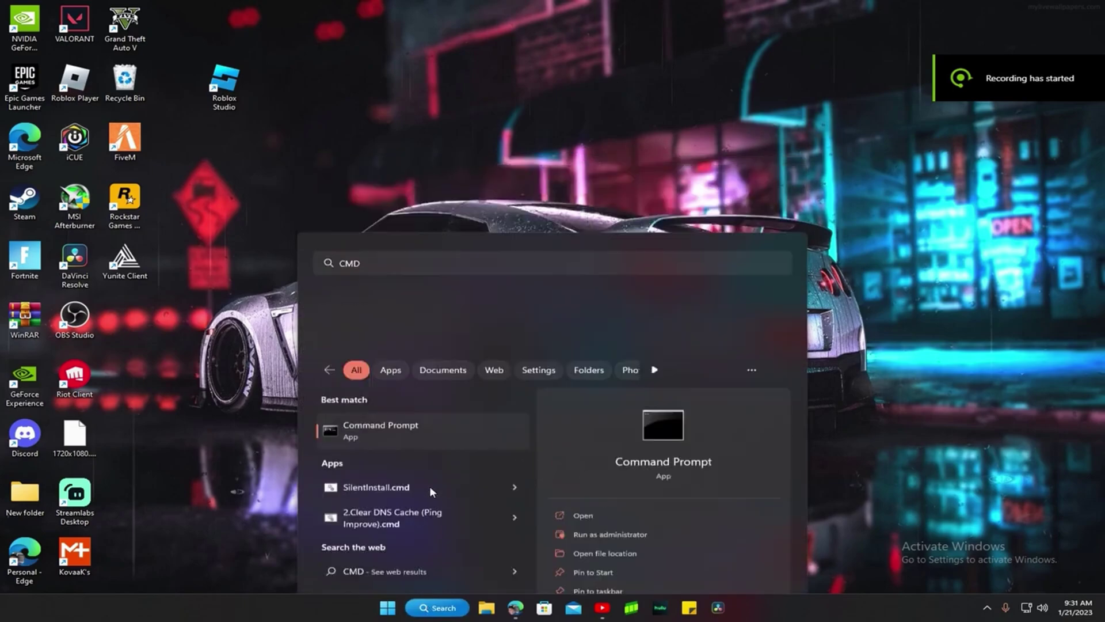
pyautogui.press('Return')
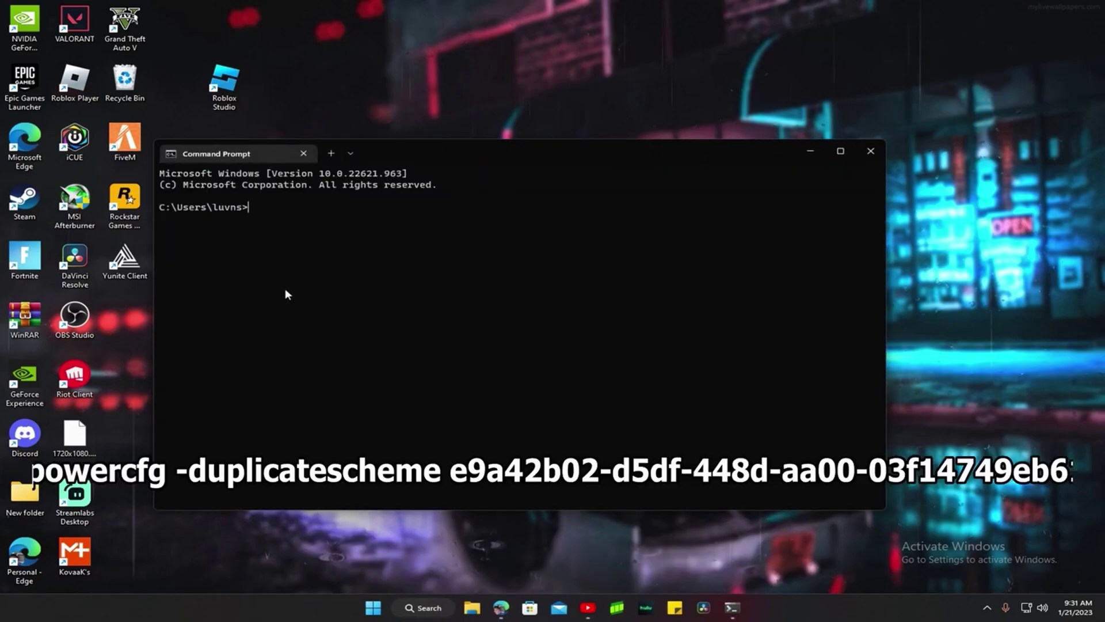
pyautogui.write('powercfg -duplicatescheme e9a42b02-d5df-448d-aa00-03f14749eb61')
pyautogui.press('Return')
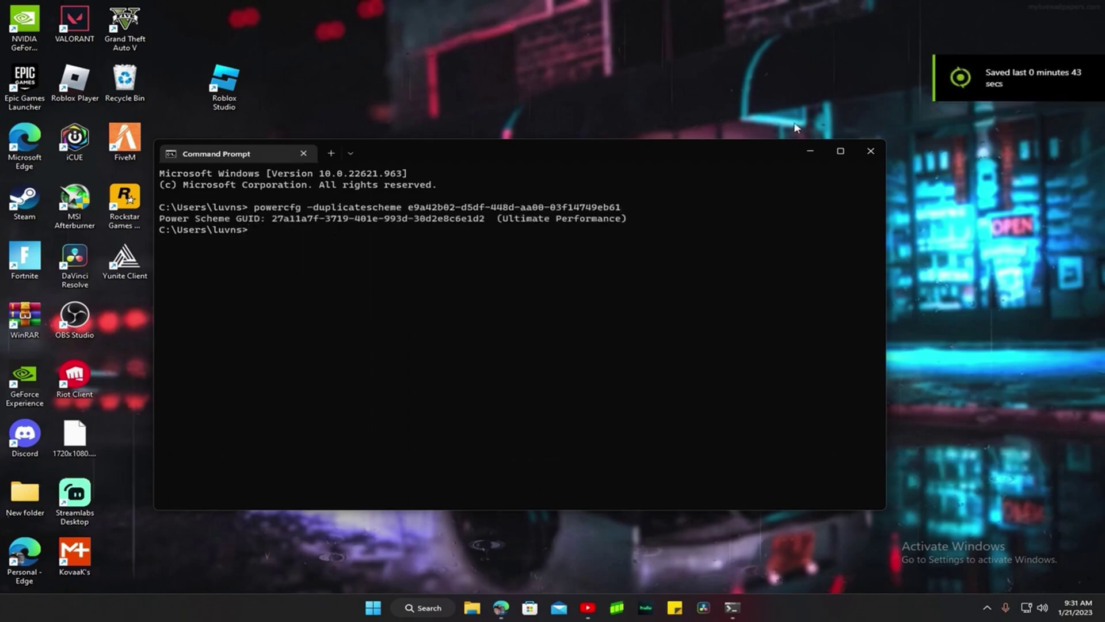
pyautogui.click(878, 149)
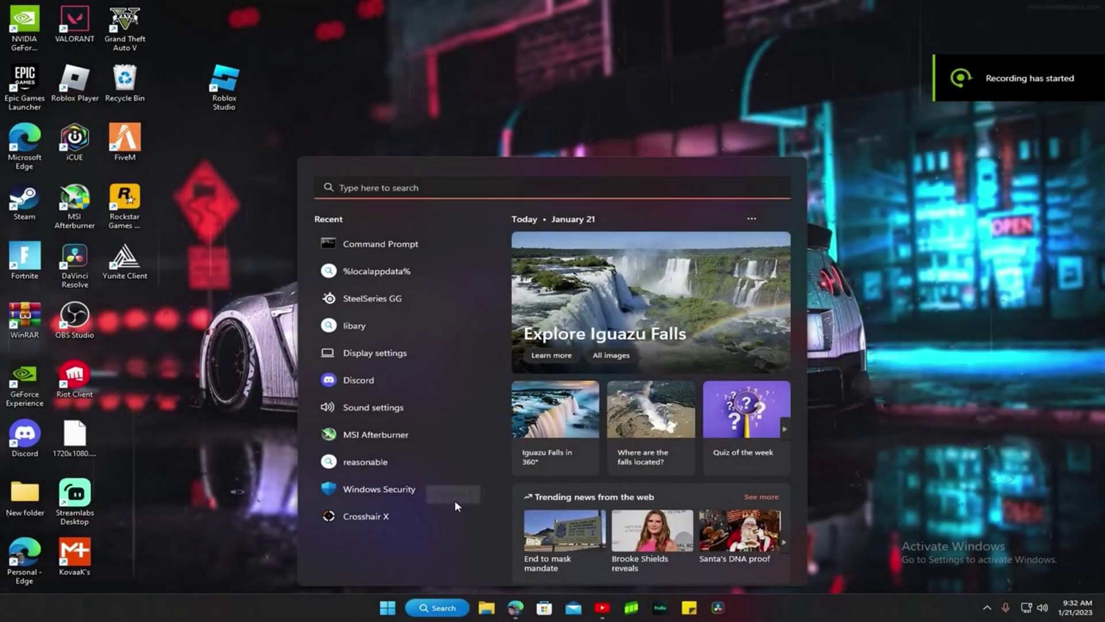
# Open Power Options under System and Security in Control Panel, activate the Ultimate Performance plan and close the window
pyautogui.write('CO')
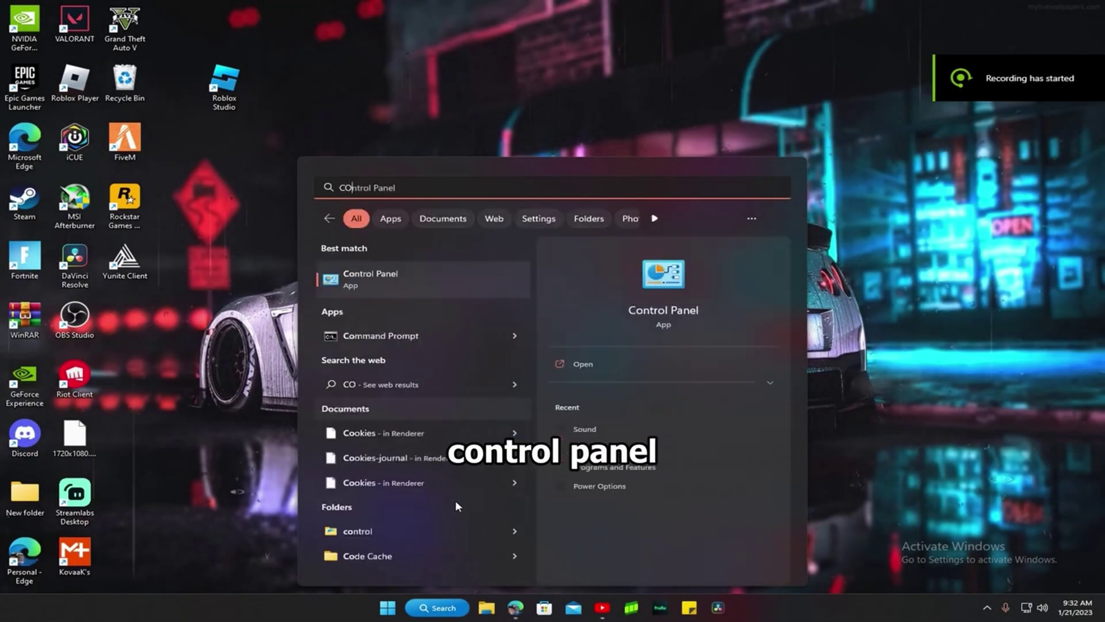
pyautogui.write('NTR')
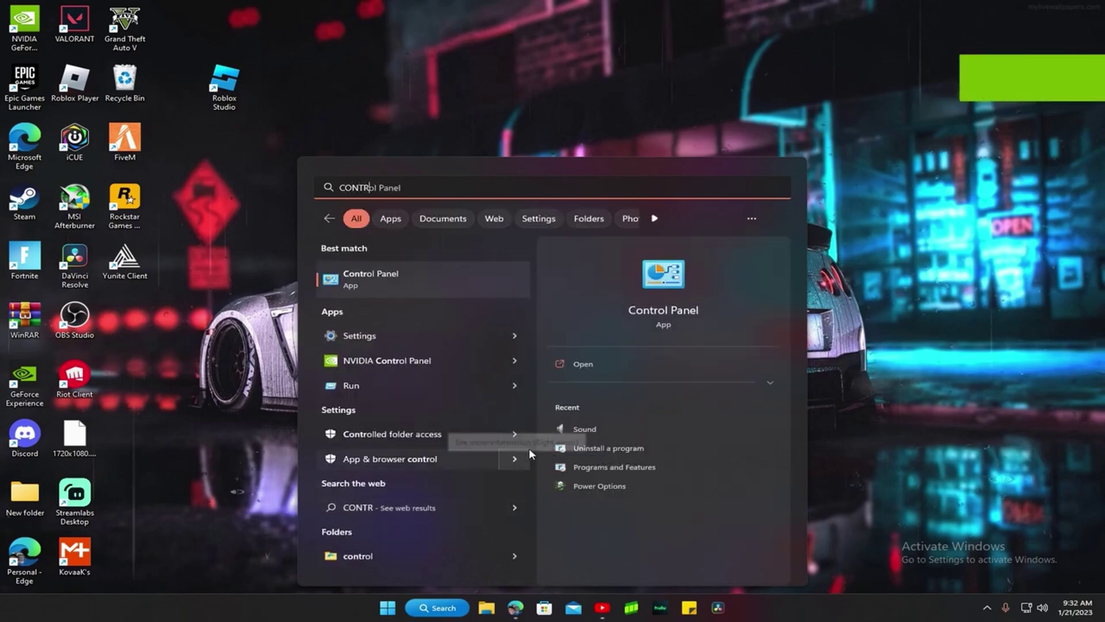
pyautogui.press('Return')
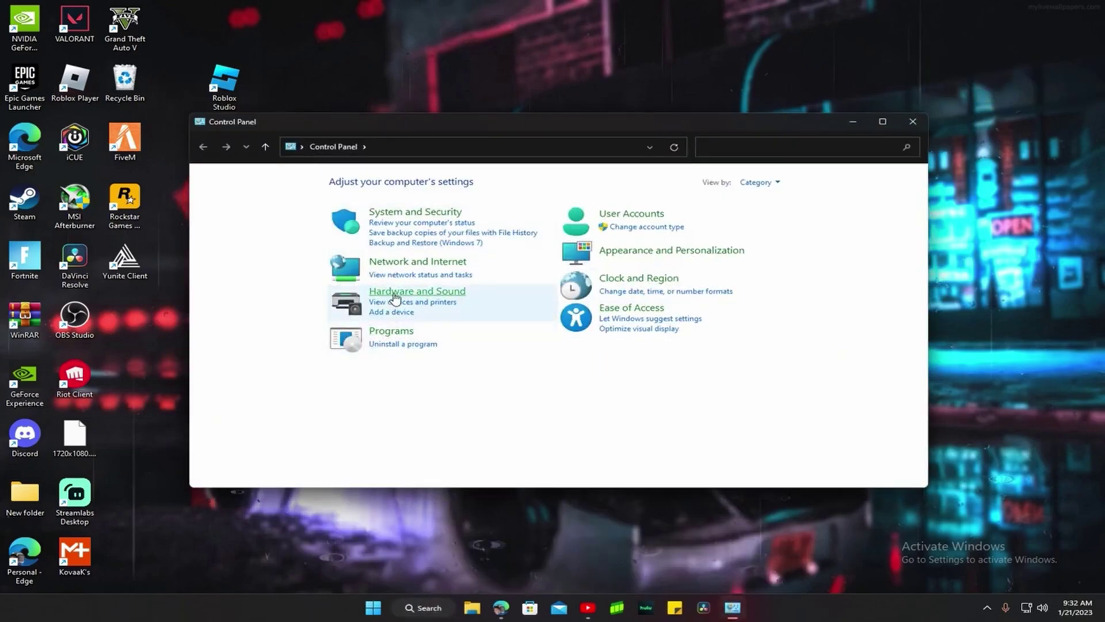
pyautogui.hotkey('alt', 'F9')
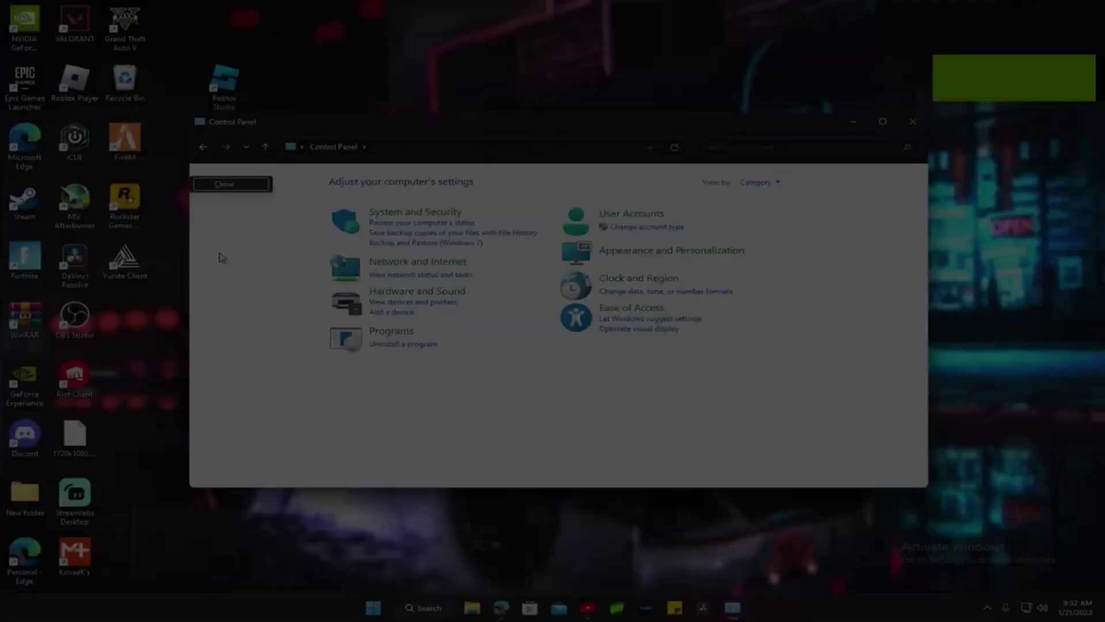
pyautogui.click(403, 215)
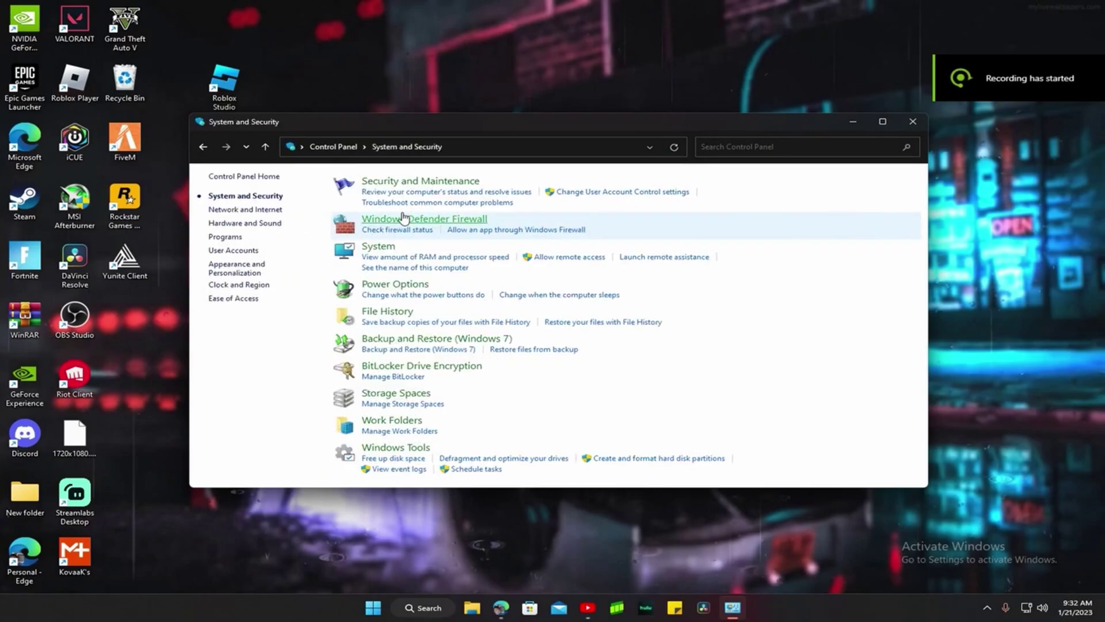
pyautogui.click(387, 282)
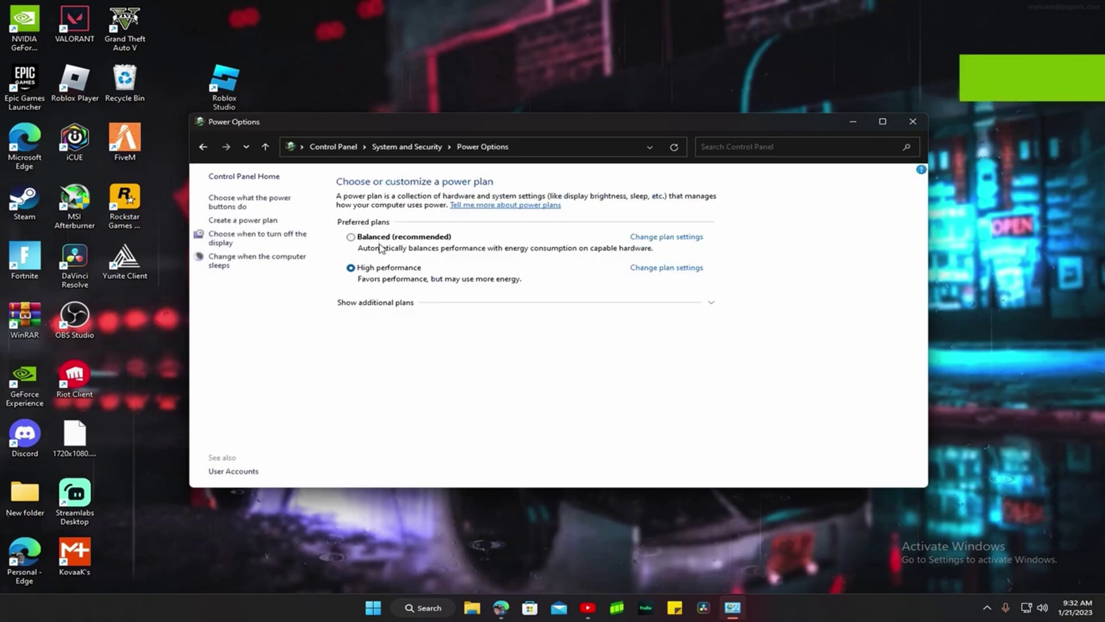
pyautogui.click(402, 306)
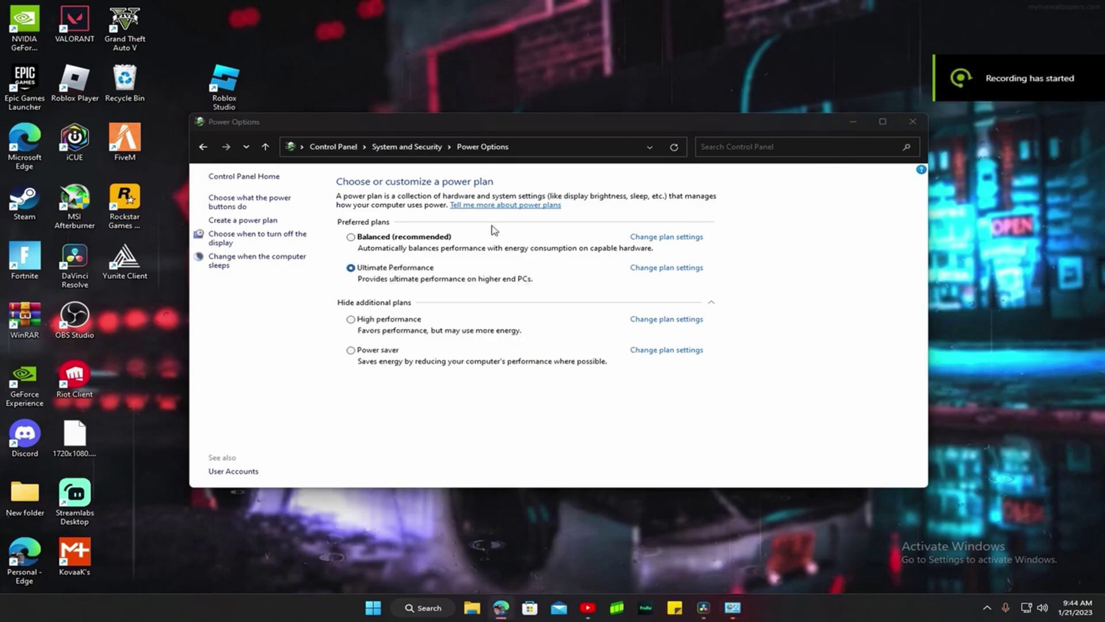
pyautogui.click(913, 122)
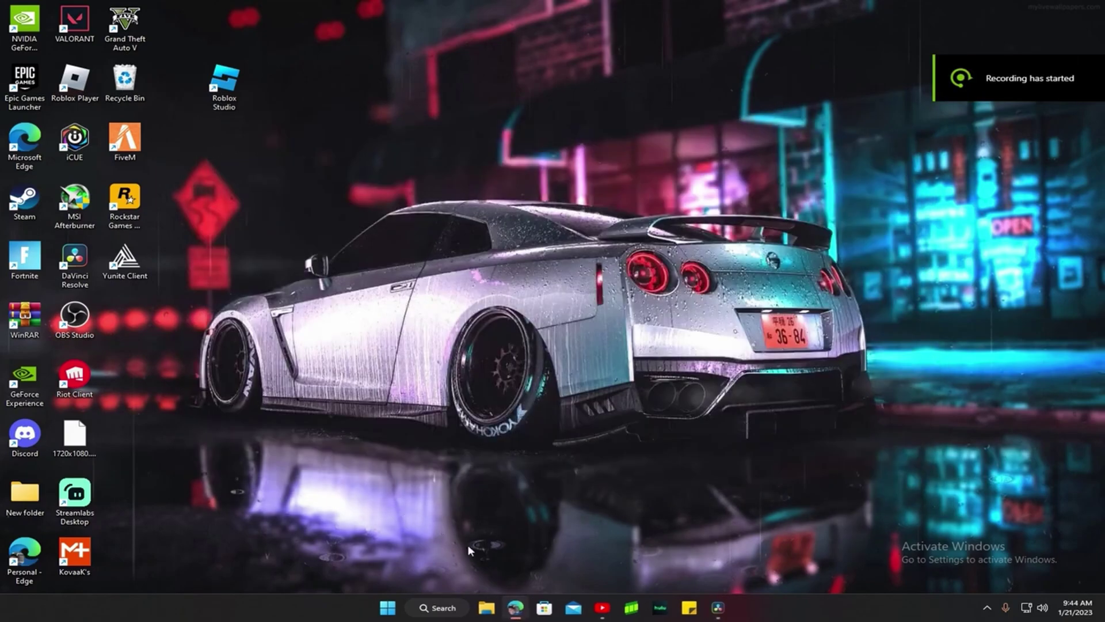
# Reopen Control Panel, go to the Network and Sharing Center and open the status of the Ethernet 3 connection
pyautogui.click(437, 610)
pyautogui.click(357, 241)
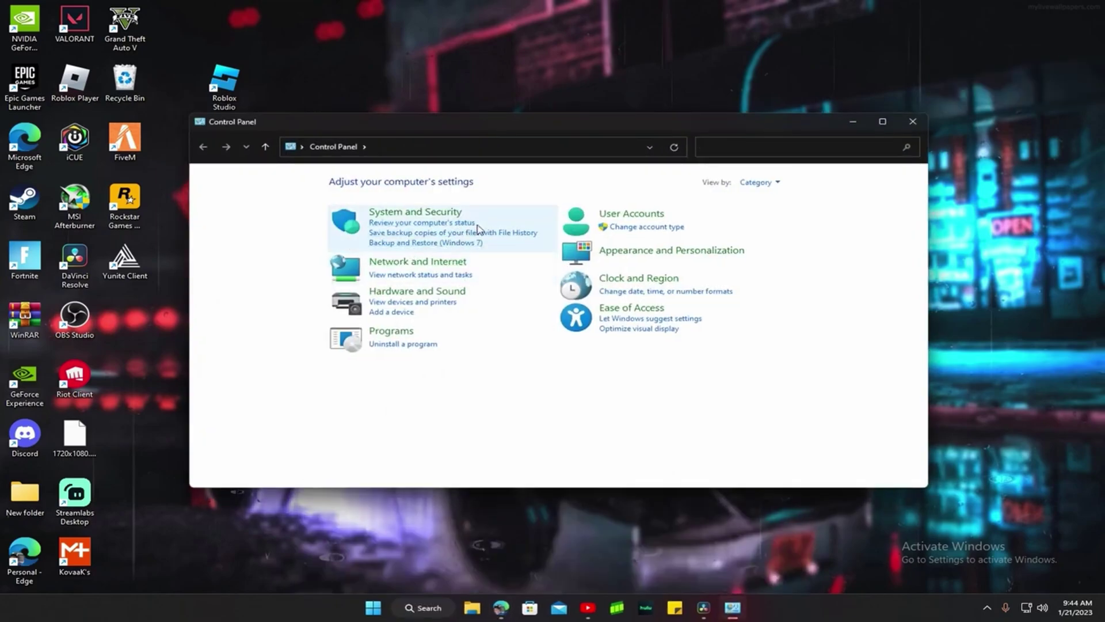
pyautogui.click(439, 218)
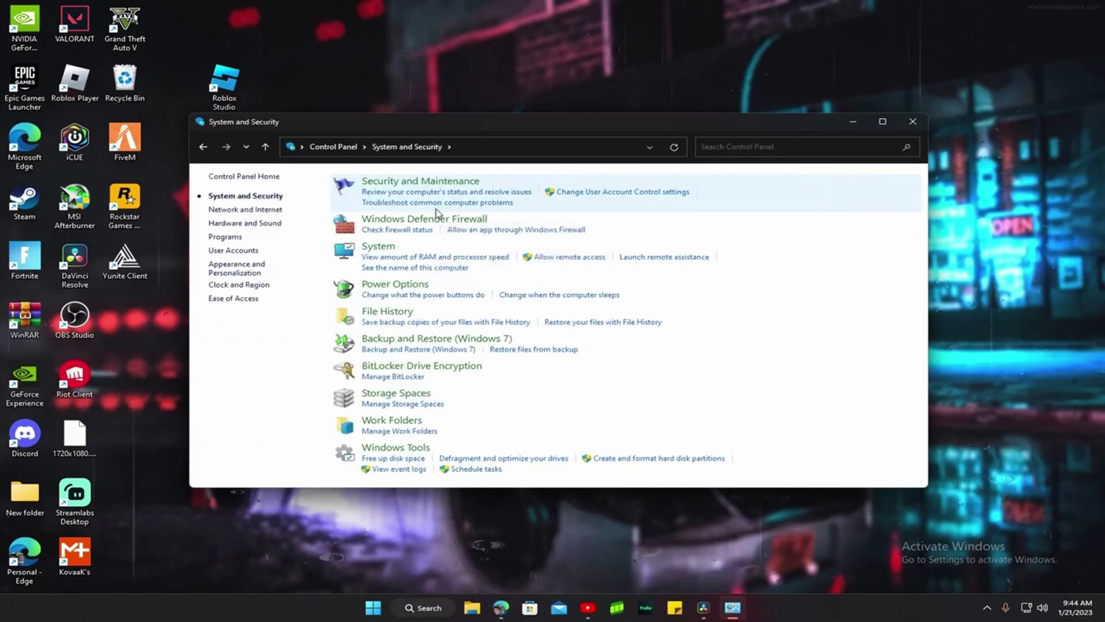
pyautogui.click(265, 146)
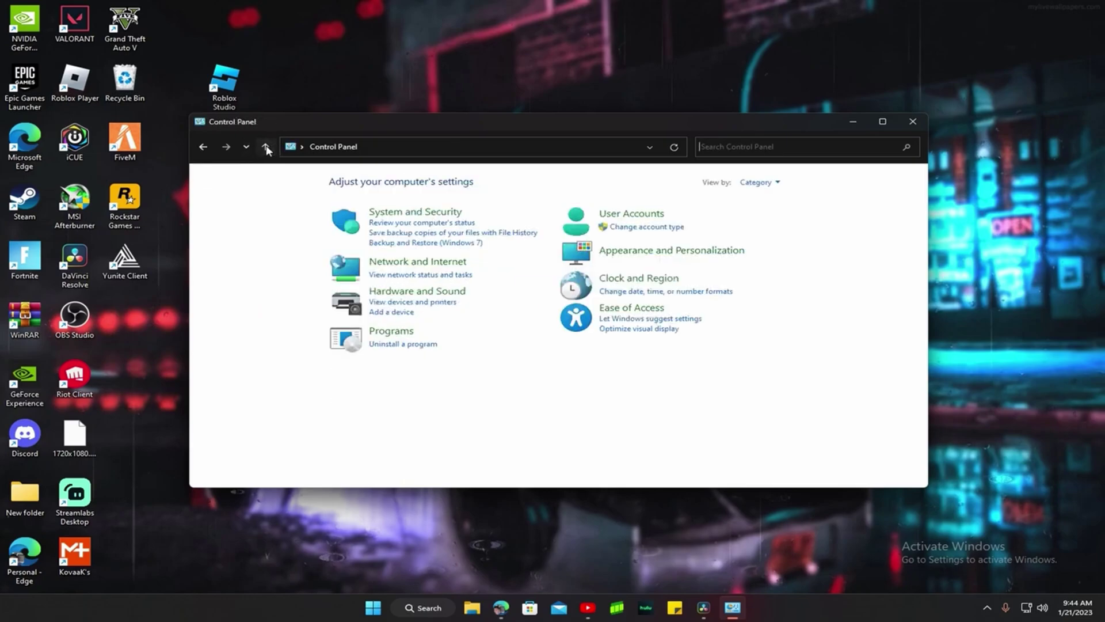
pyautogui.click(433, 265)
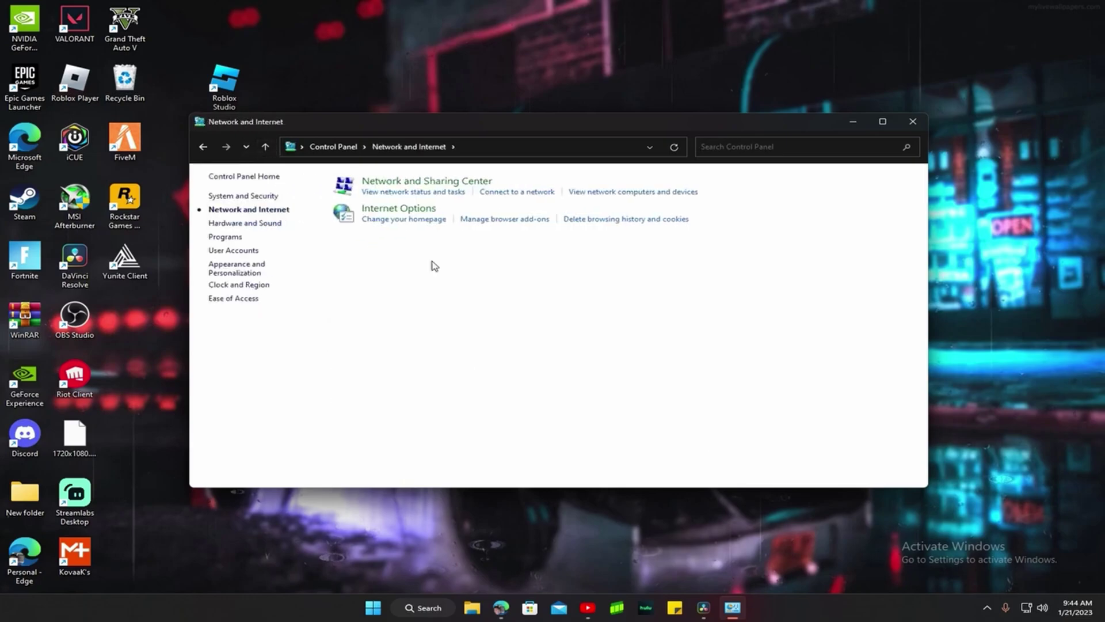
pyautogui.click(410, 183)
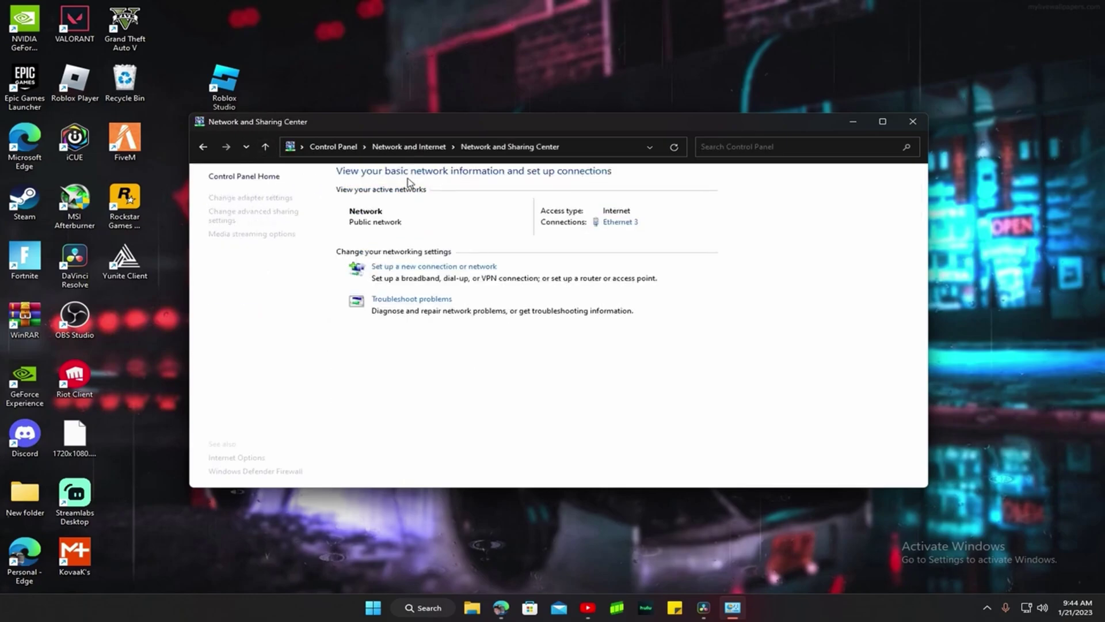
pyautogui.click(617, 223)
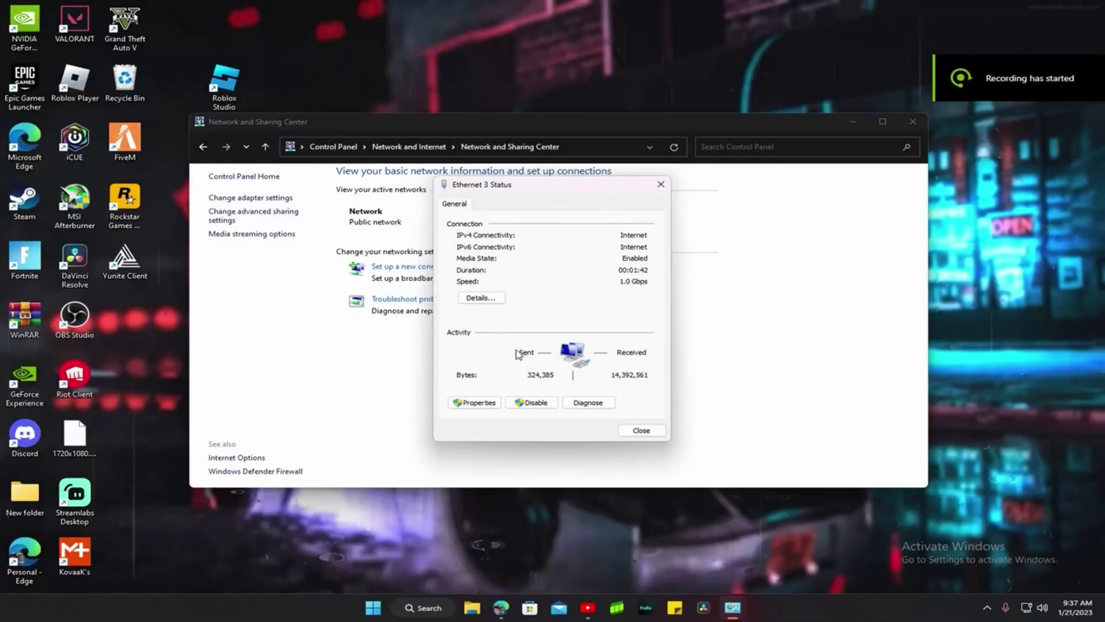
# Open the advanced adapter properties of the Realtek Gaming 2.5GbE Family Controller from the Ethernet 3 properties
pyautogui.click(476, 403)
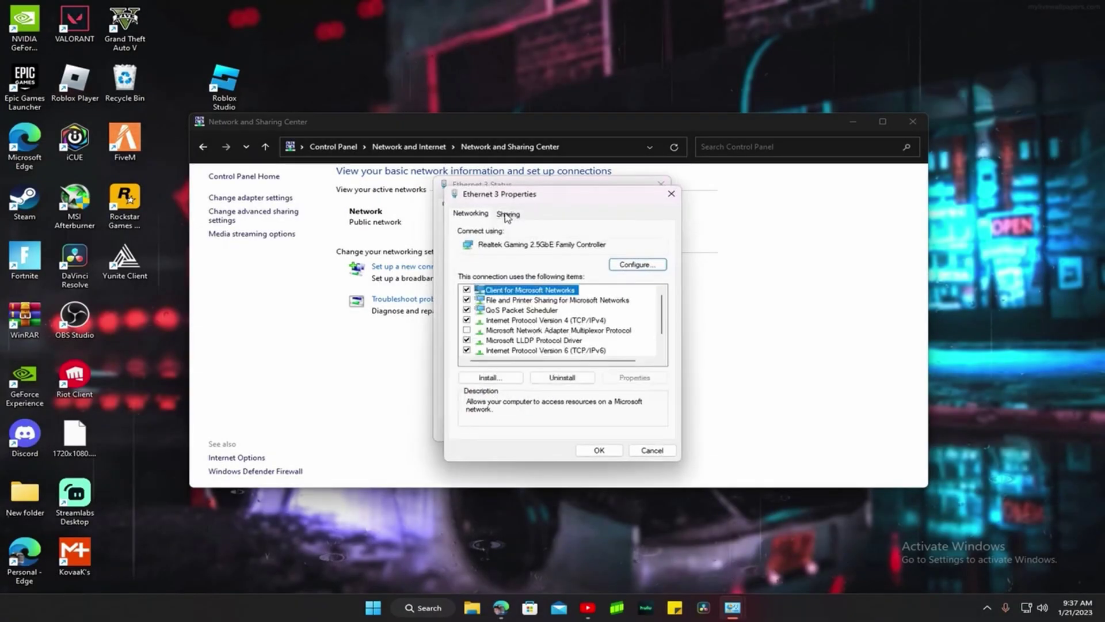
pyautogui.click(637, 266)
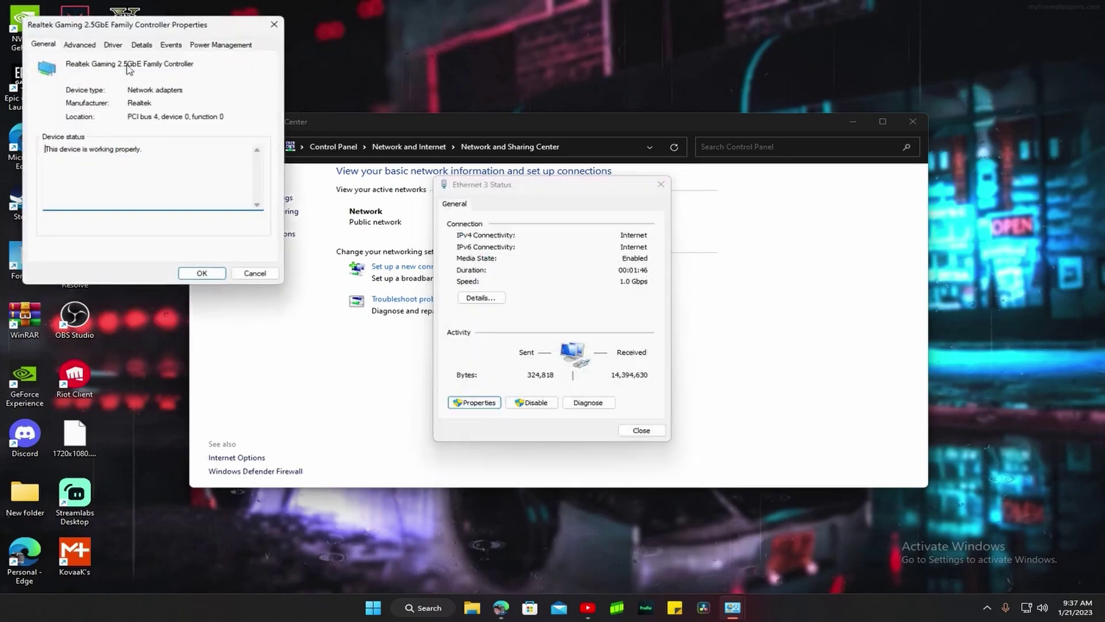
pyautogui.click(81, 46)
pyautogui.moveTo(111, 29); pyautogui.dragTo(565, 99)
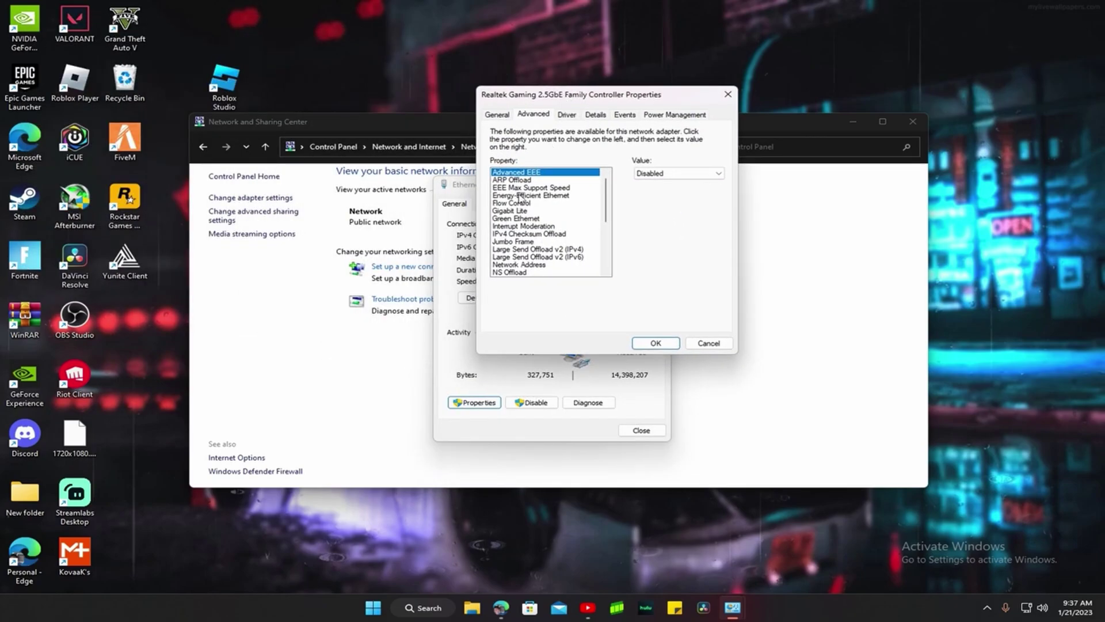
# Check the adapter's values for ARP Offload, Energy-Efficient Ethernet, Green Ethernet, Gigabit Lite and Power Saving Mode
pyautogui.click(522, 181)
pyautogui.click(538, 196)
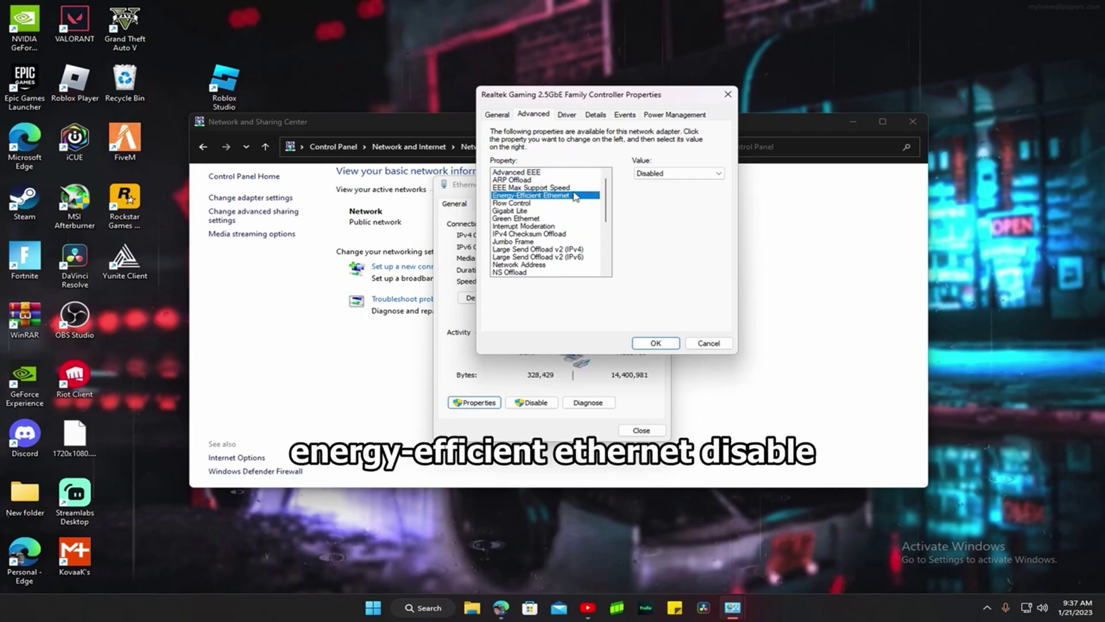
pyautogui.click(541, 218)
pyautogui.click(563, 211)
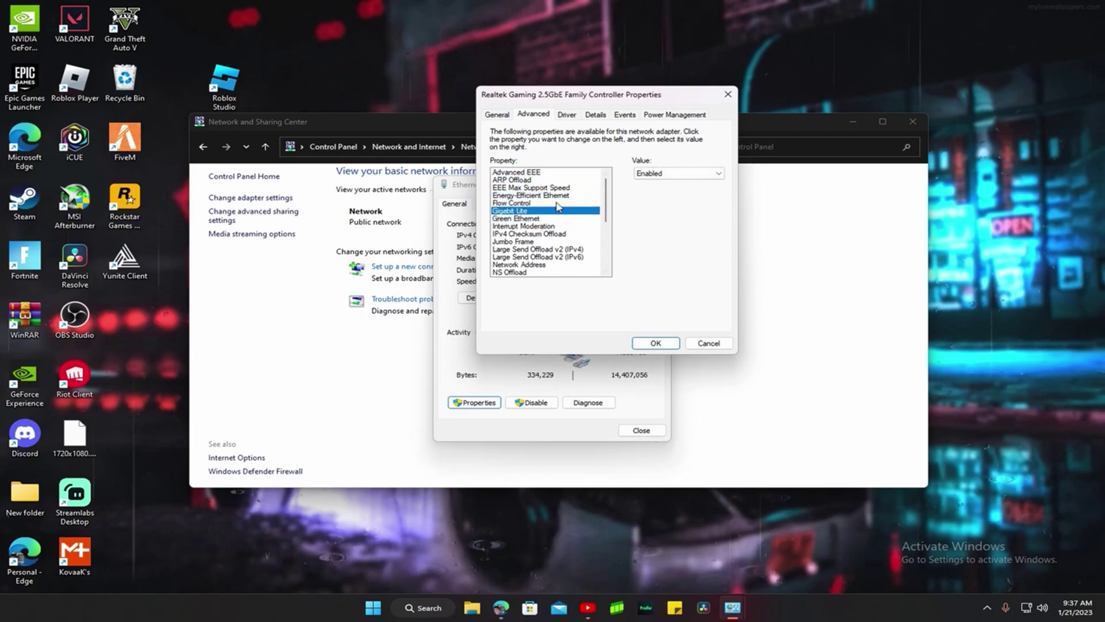
pyautogui.scroll(-2, 553, 224)
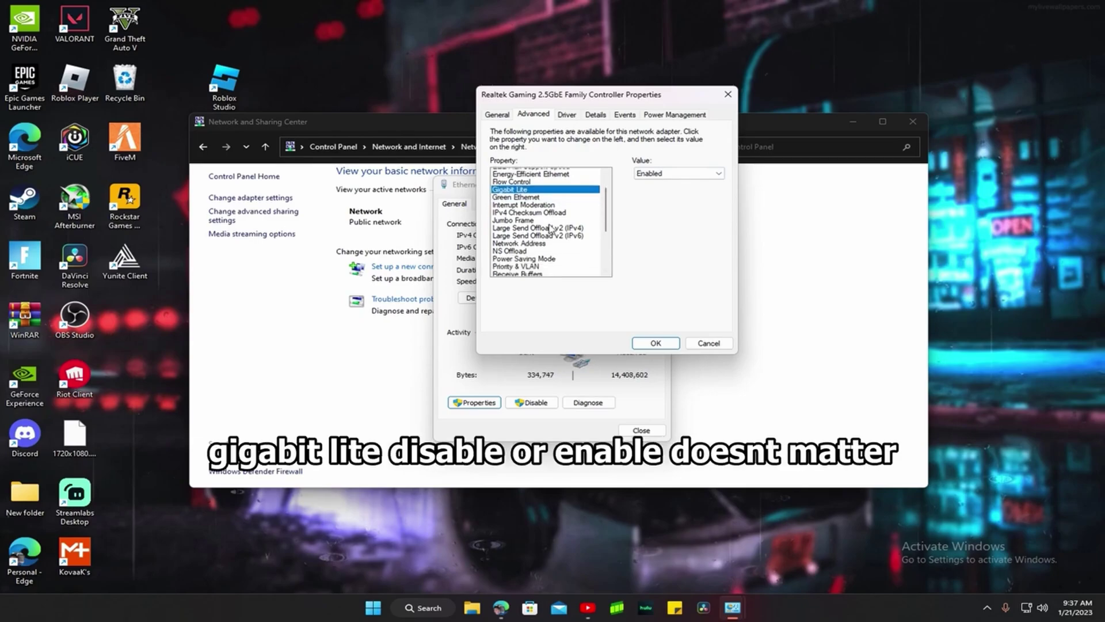
pyautogui.click(543, 233)
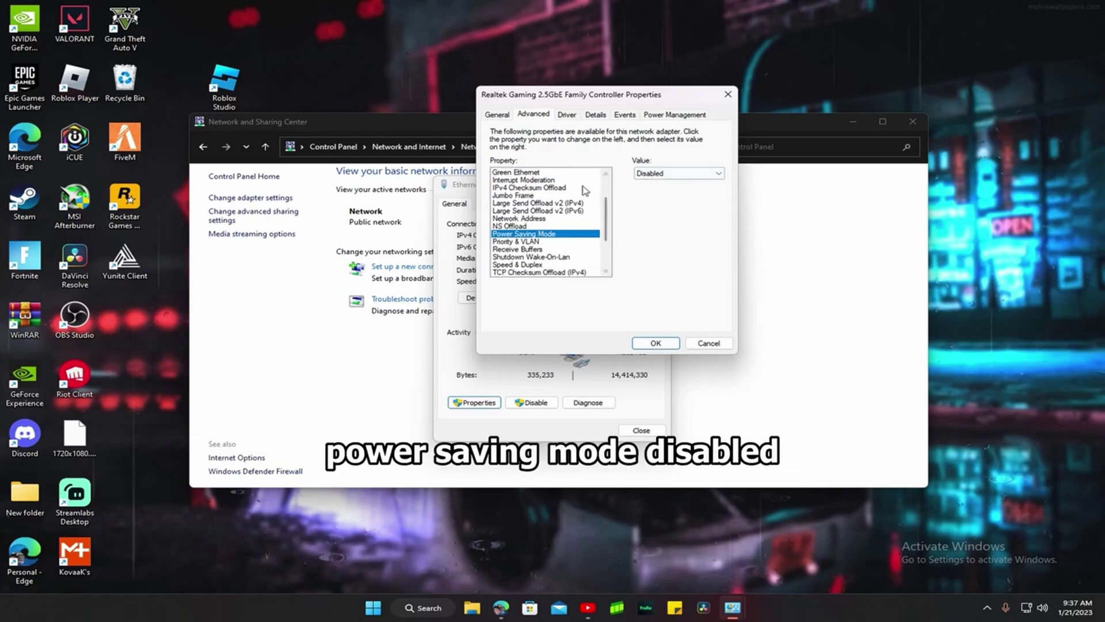
# Check the adapter's values for Receive Buffers, Priority & VLAN, Shutdown Wake-On-Lan, TCP Checksum Offload (IPv4) and Speed & Duplex
pyautogui.scroll(-3, 537, 229)
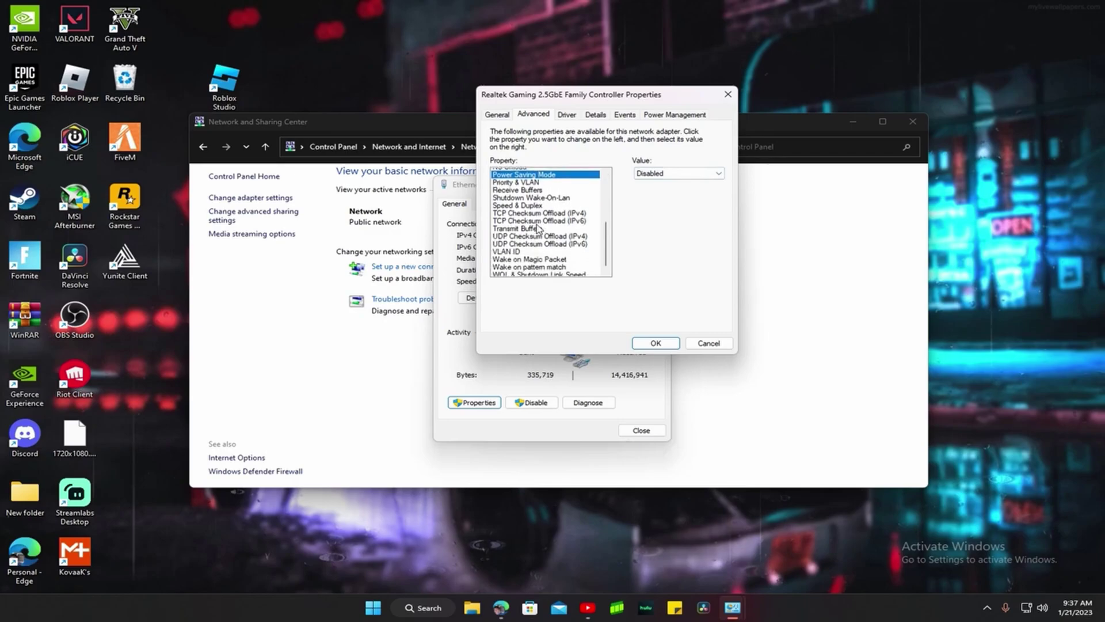
pyautogui.click(536, 188)
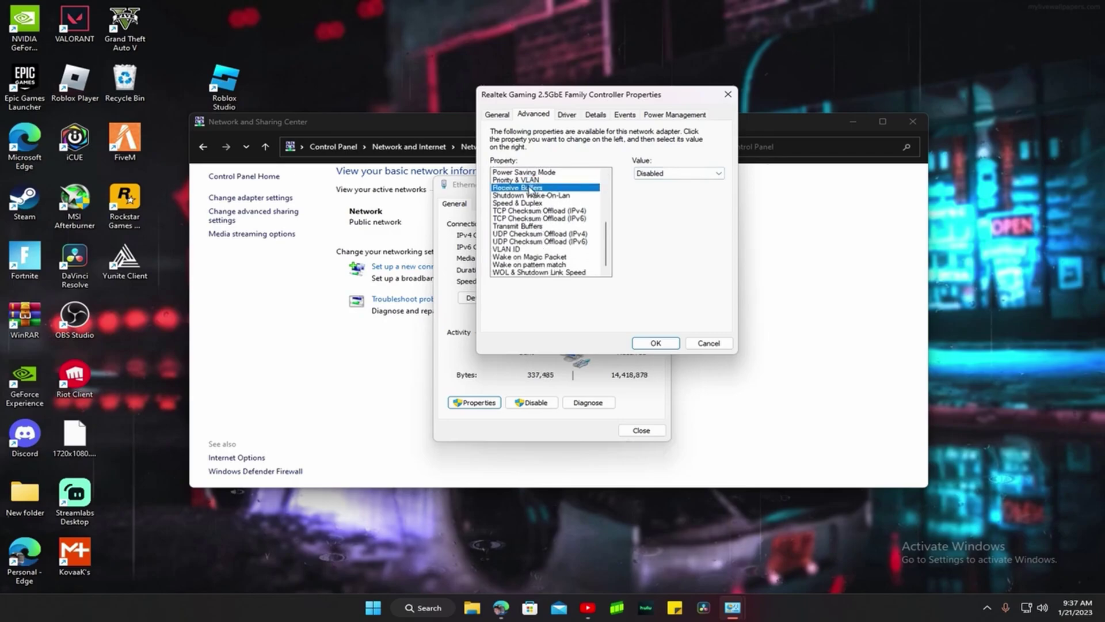
pyautogui.click(529, 180)
pyautogui.click(538, 195)
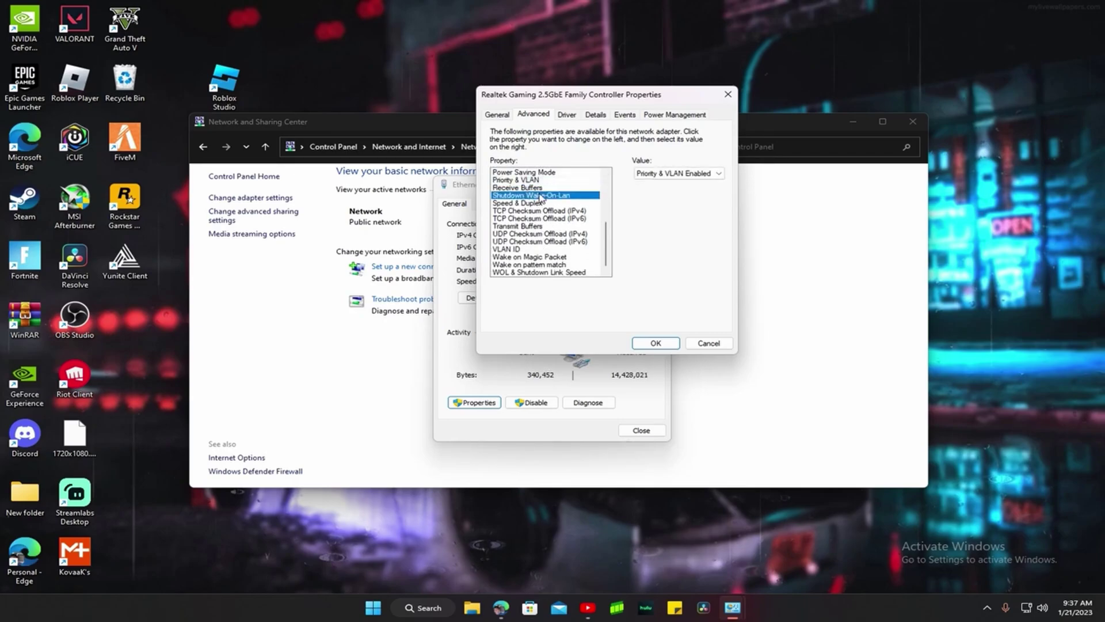
pyautogui.click(545, 203)
pyautogui.click(554, 211)
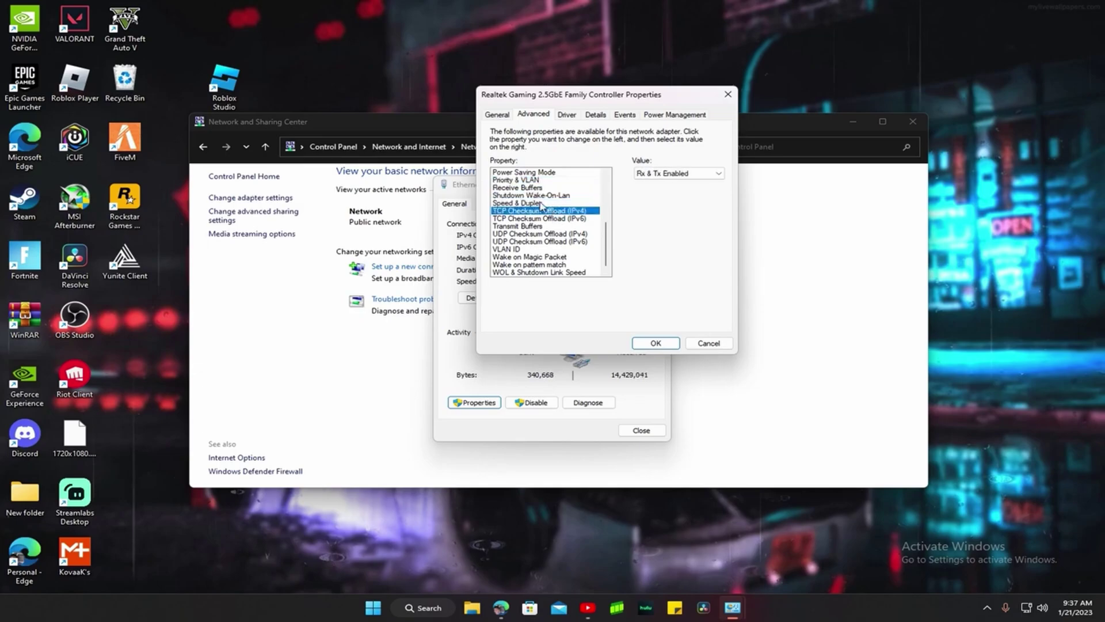
pyautogui.click(541, 203)
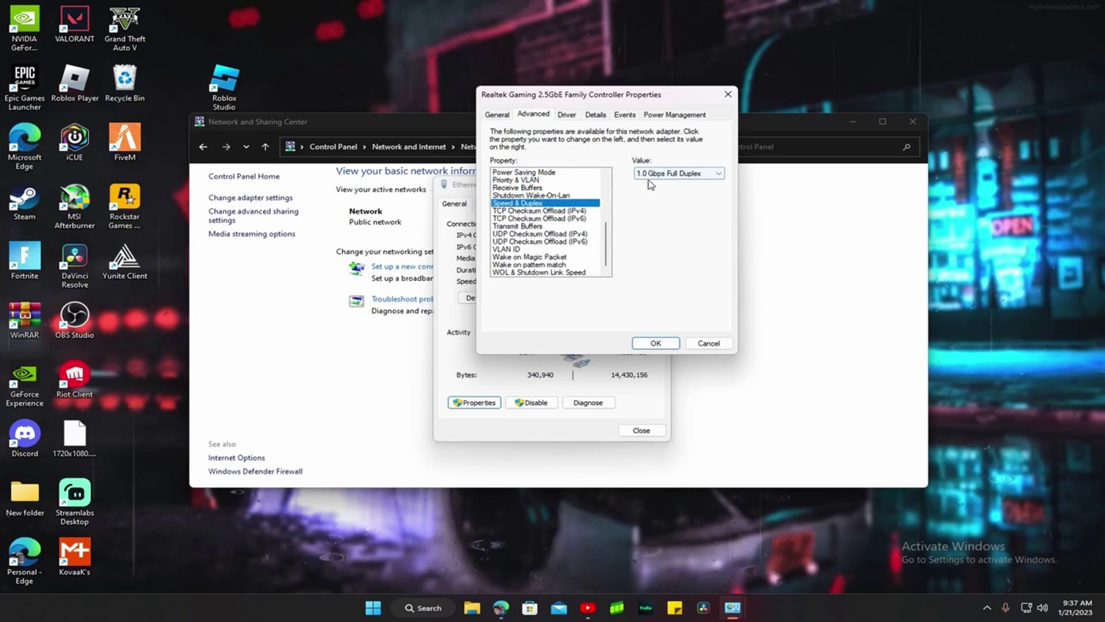
# Review the adapter's power management options, accept the adapter properties and close the Ethernet 3 status
pyautogui.click(658, 115)
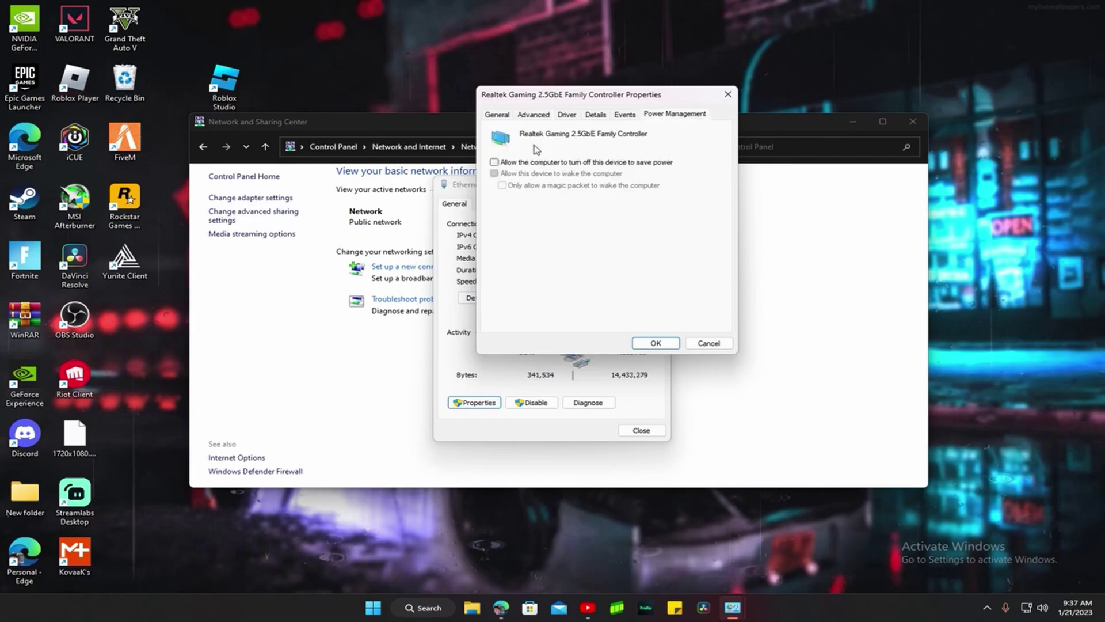
pyautogui.click(656, 343)
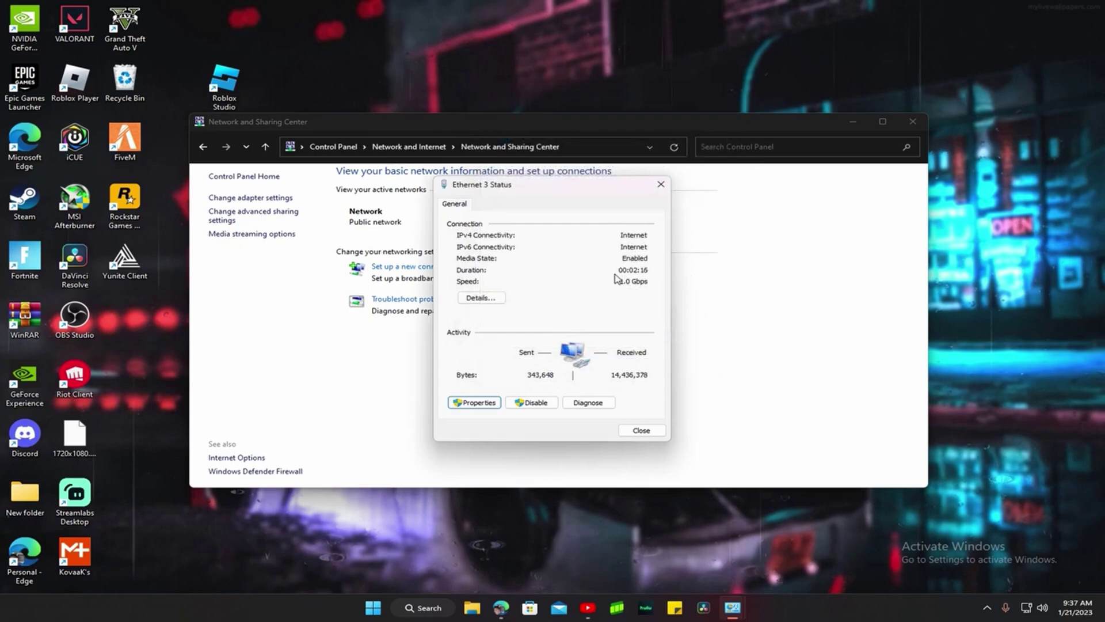
pyautogui.click(642, 432)
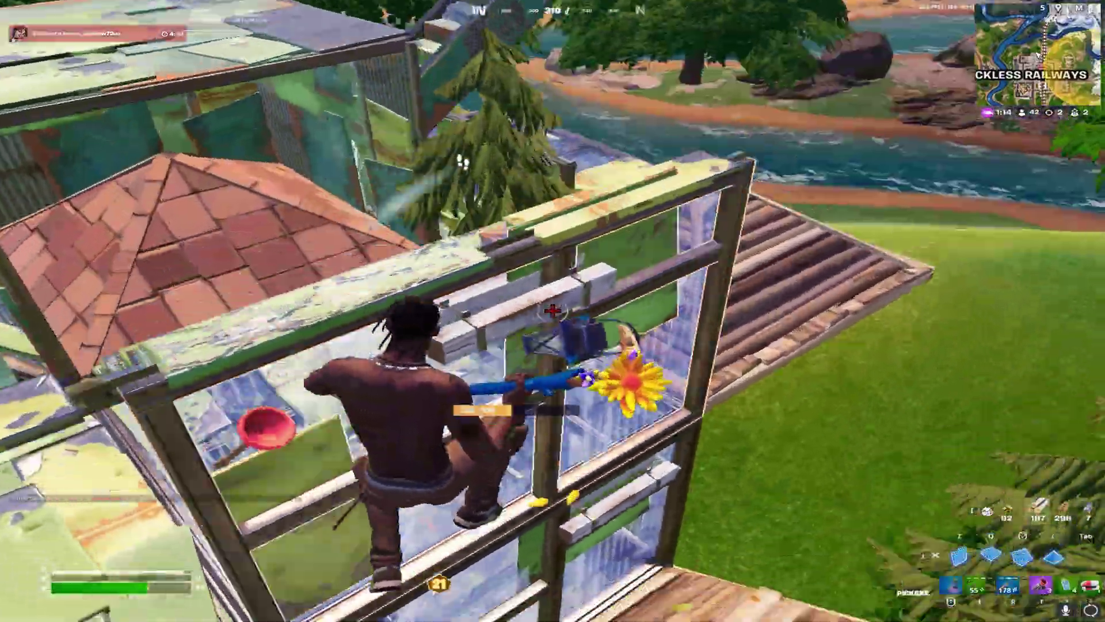
pyautogui.press('z')
pyautogui.click(553, 311)
pyautogui.press('q')
pyautogui.click(553, 310)
pyautogui.press('2')
pyautogui.click(552, 311)
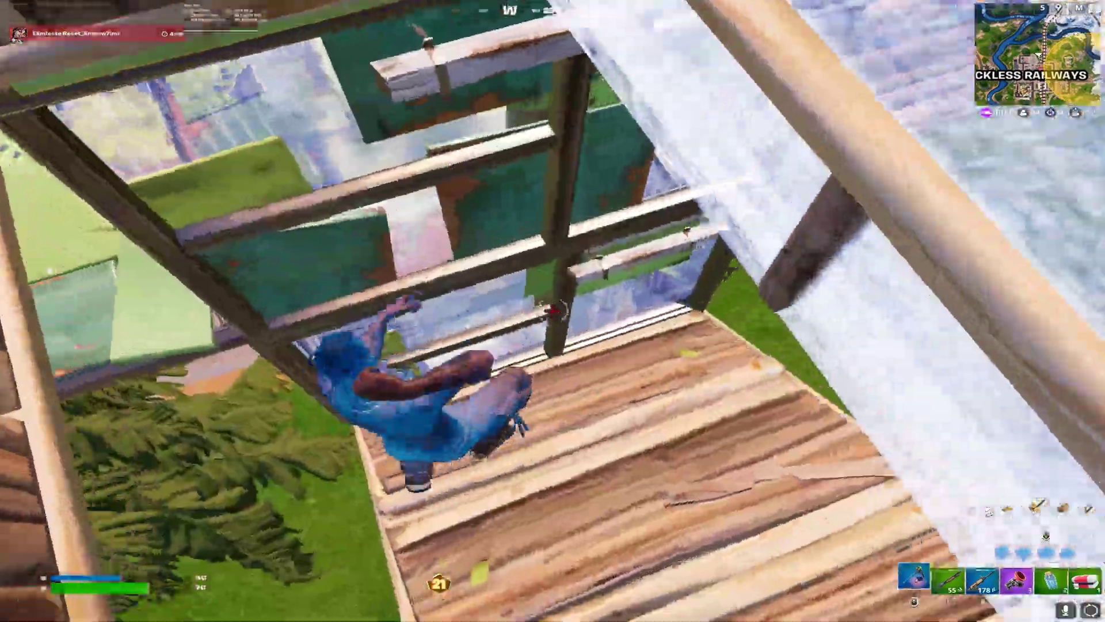
pyautogui.click(552, 311)
pyautogui.press('e')
pyautogui.click(553, 311)
pyautogui.press('q')
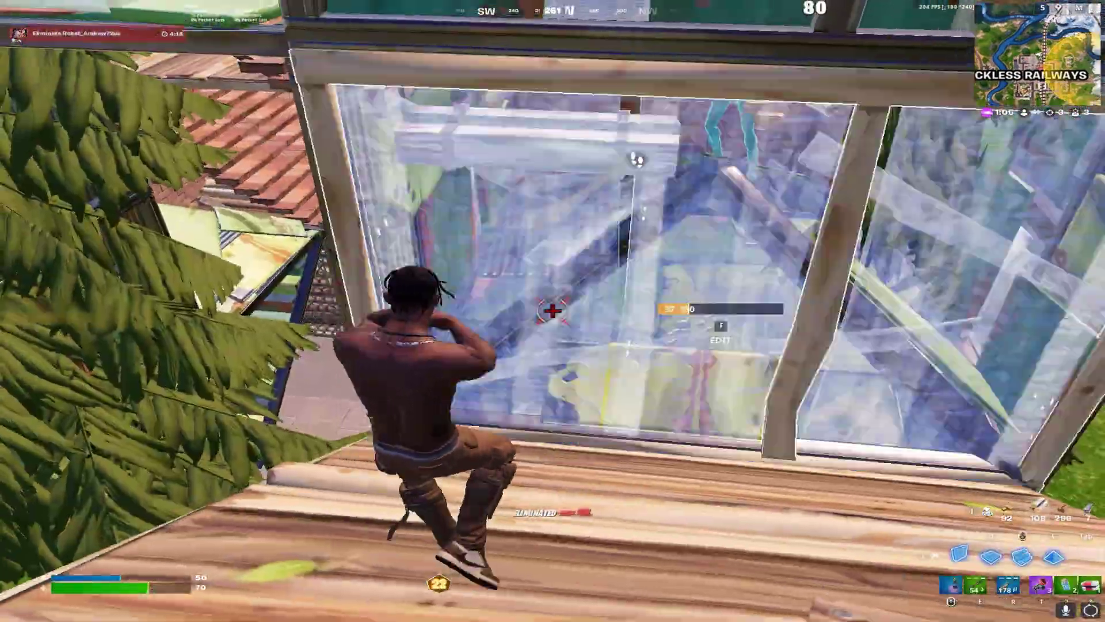
pyautogui.press('z')
pyautogui.click(553, 311)
pyautogui.click(552, 311)
pyautogui.press('f')
pyautogui.click(552, 311)
pyautogui.press('e')
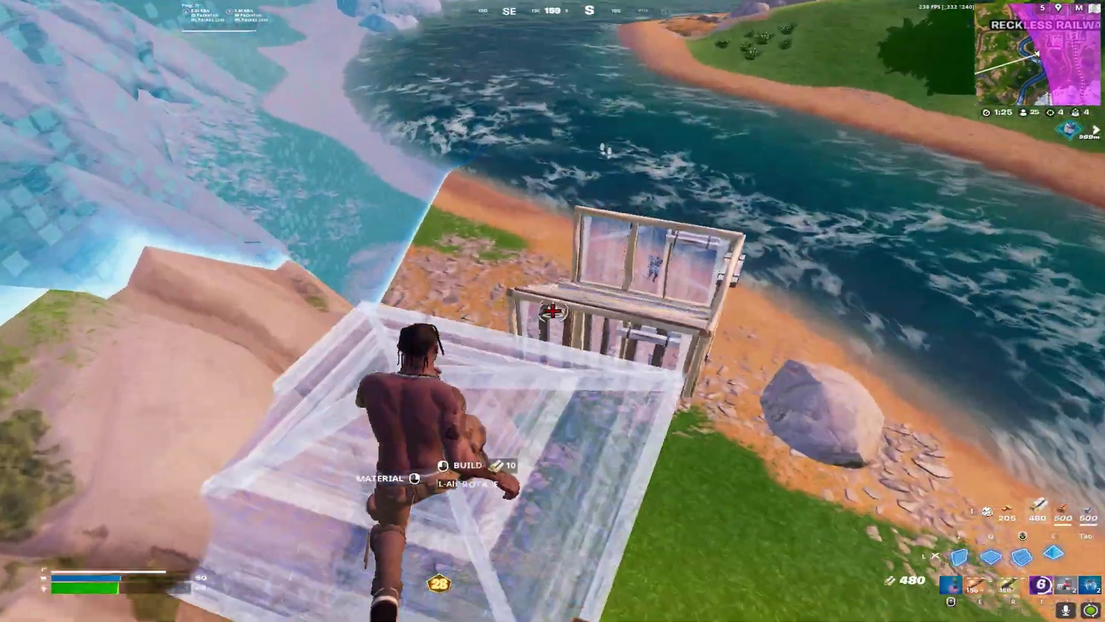
pyautogui.click(552, 310)
pyautogui.press('c')
pyautogui.click(552, 311)
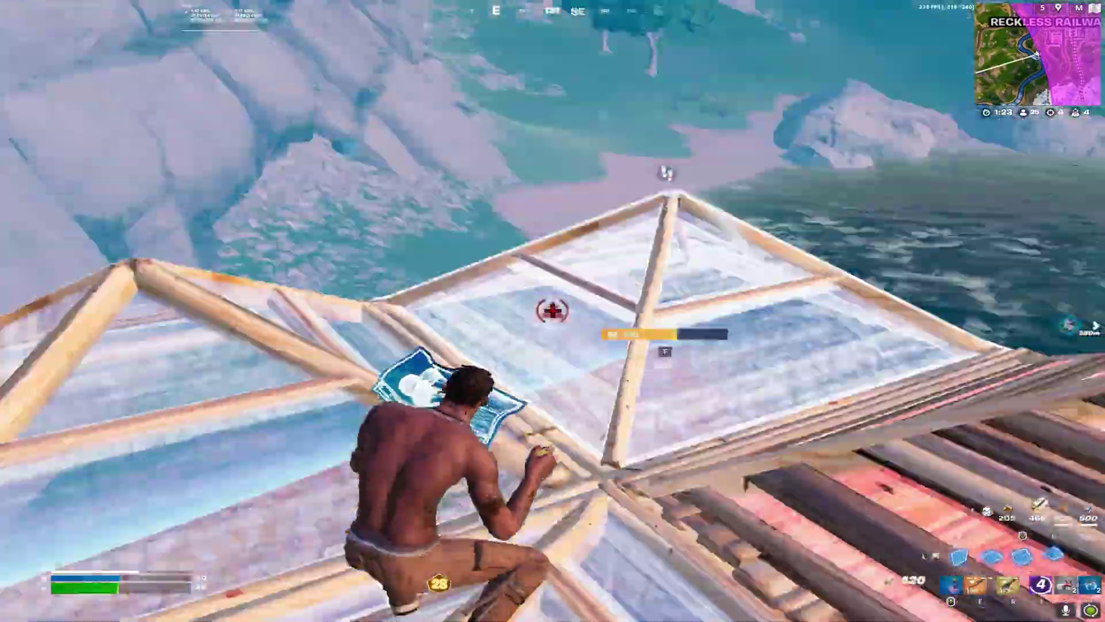
pyautogui.click(552, 311)
pyautogui.press('r')
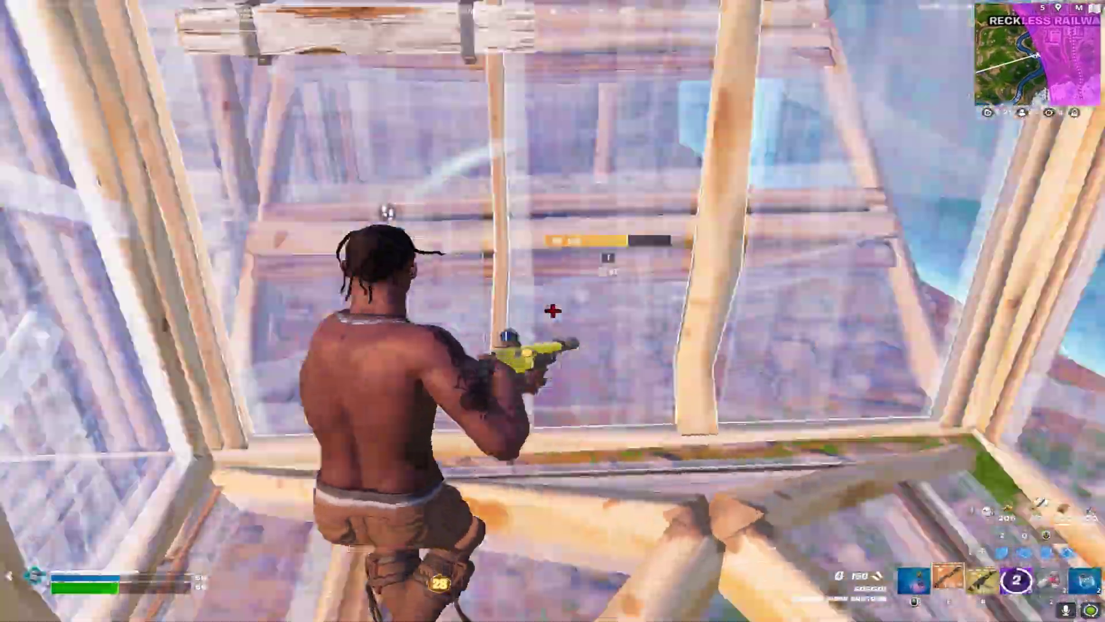
pyautogui.press('e')
pyautogui.press('c')
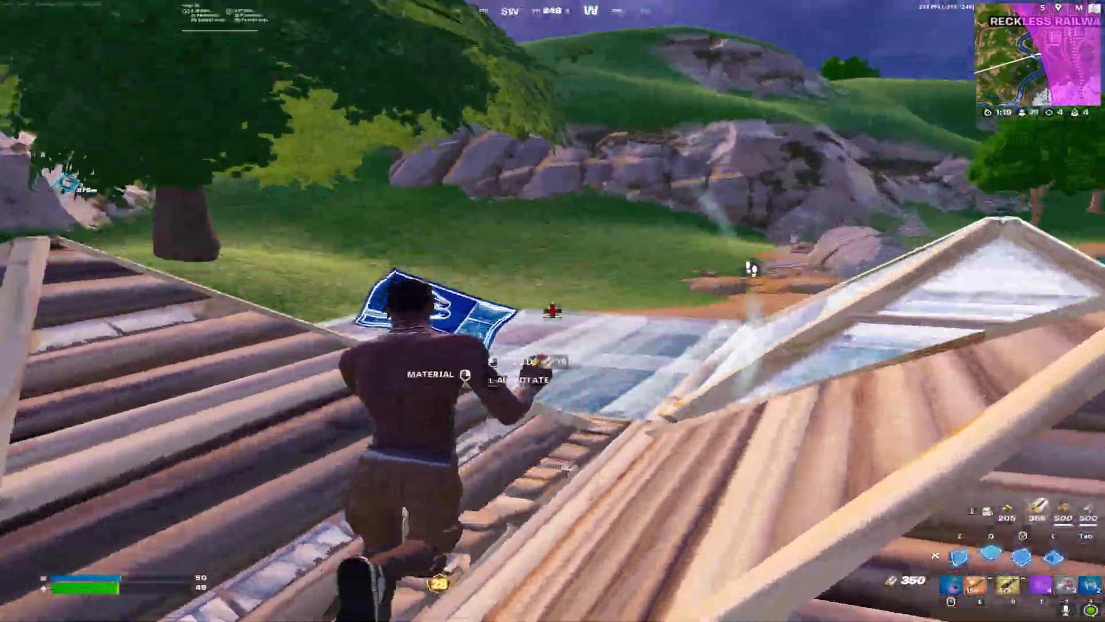
pyautogui.click(552, 311)
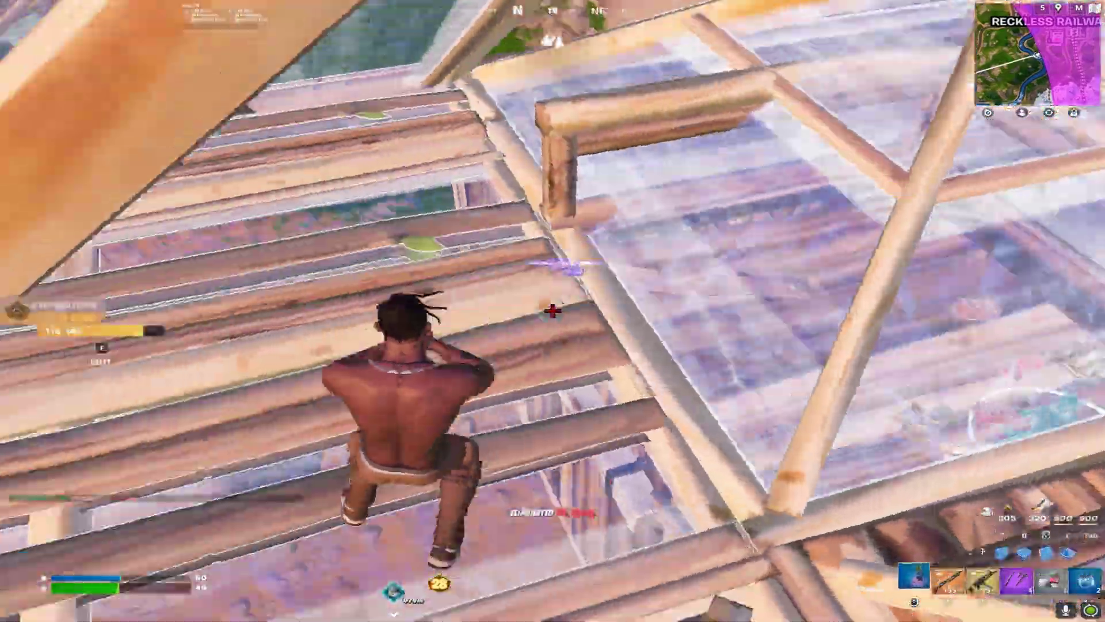
pyautogui.press('q')
pyautogui.click(553, 311)
pyautogui.press('e')
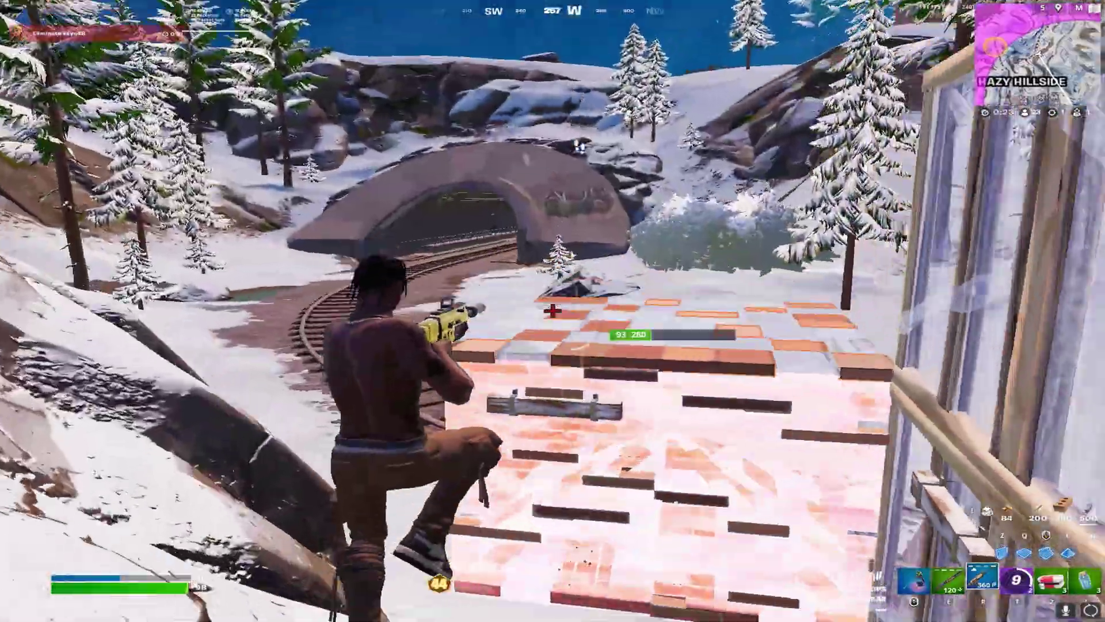
pyautogui.press('q')
pyautogui.press('f')
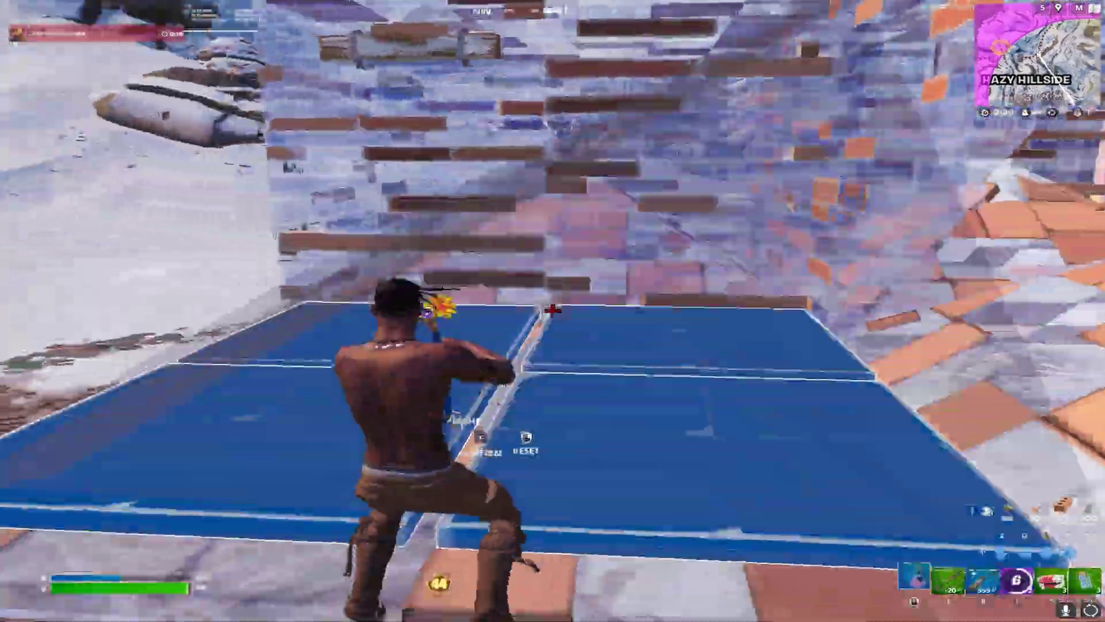
pyautogui.press('q')
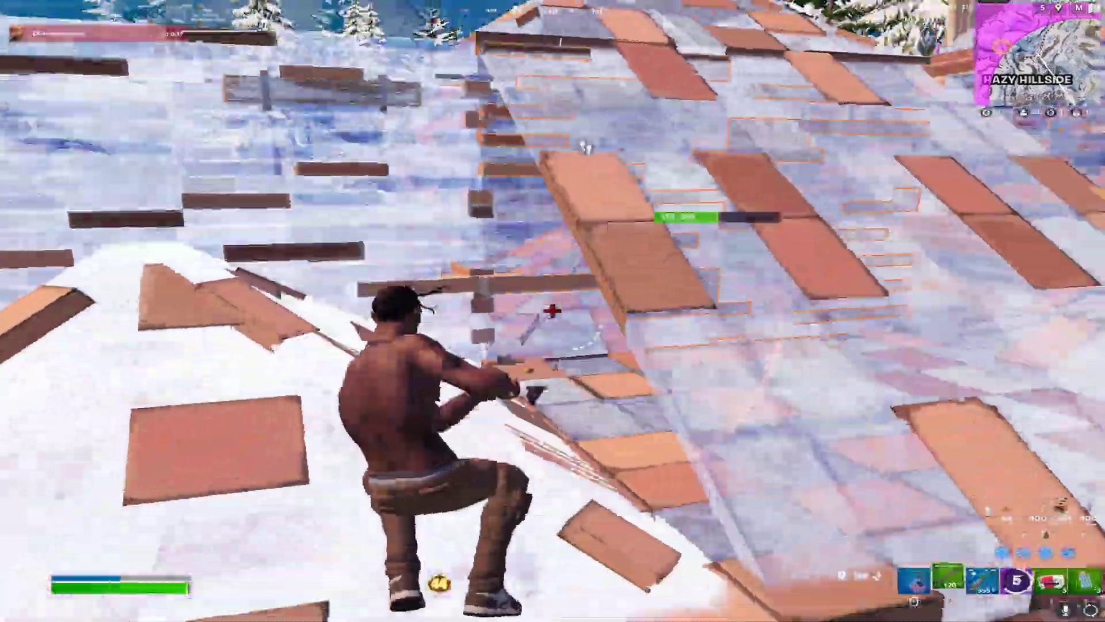
pyautogui.click(553, 311)
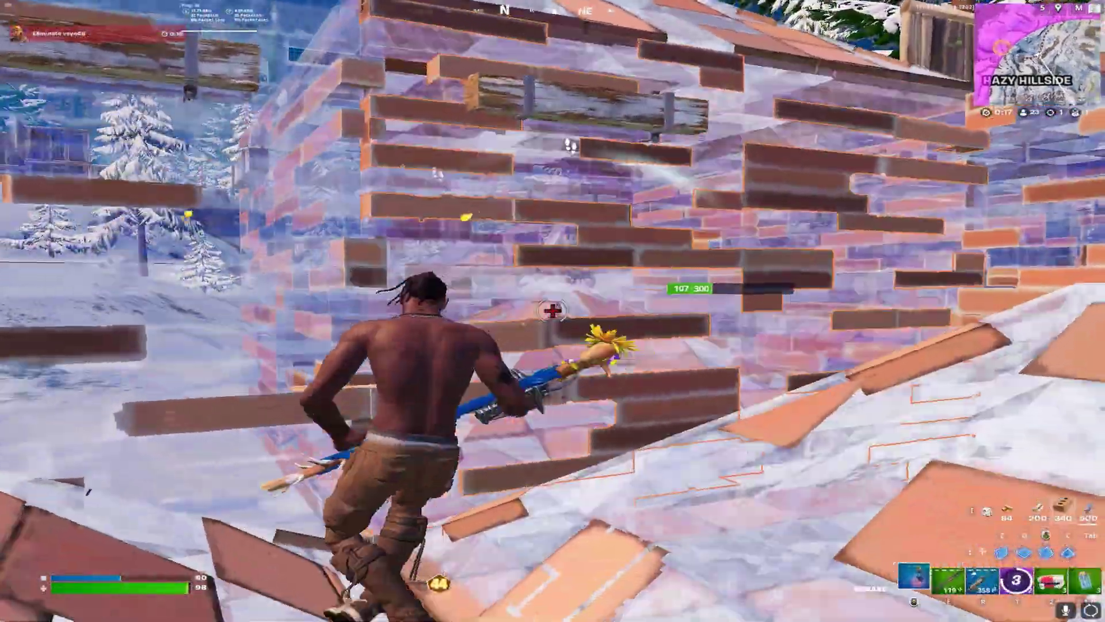
pyautogui.press('z')
pyautogui.click(552, 310)
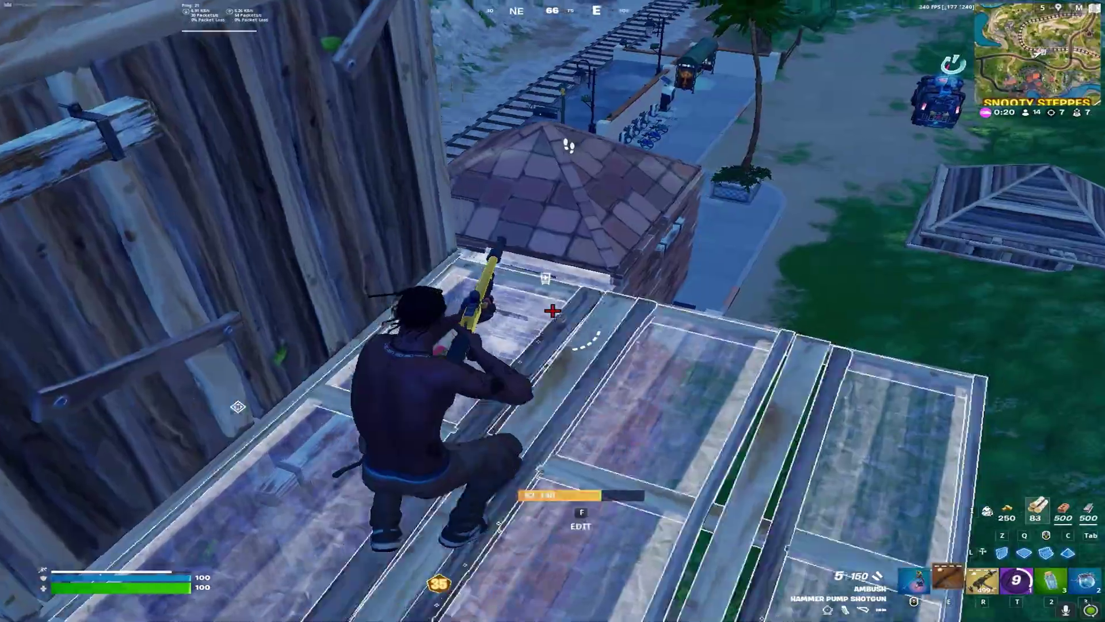
pyautogui.click(553, 311)
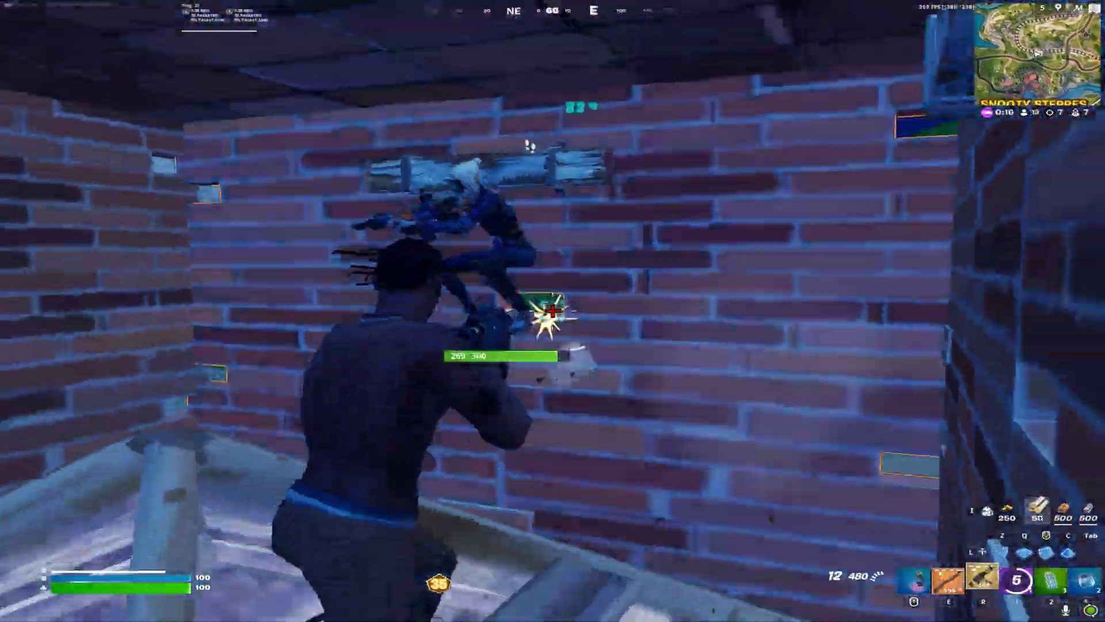
pyautogui.click(552, 311)
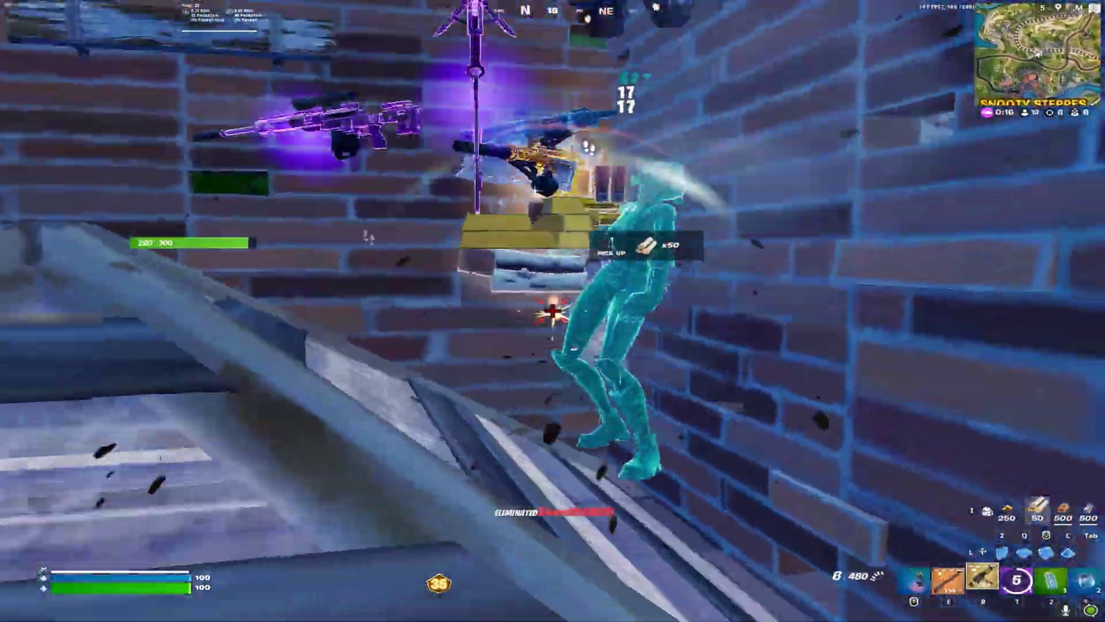
pyautogui.click(553, 311)
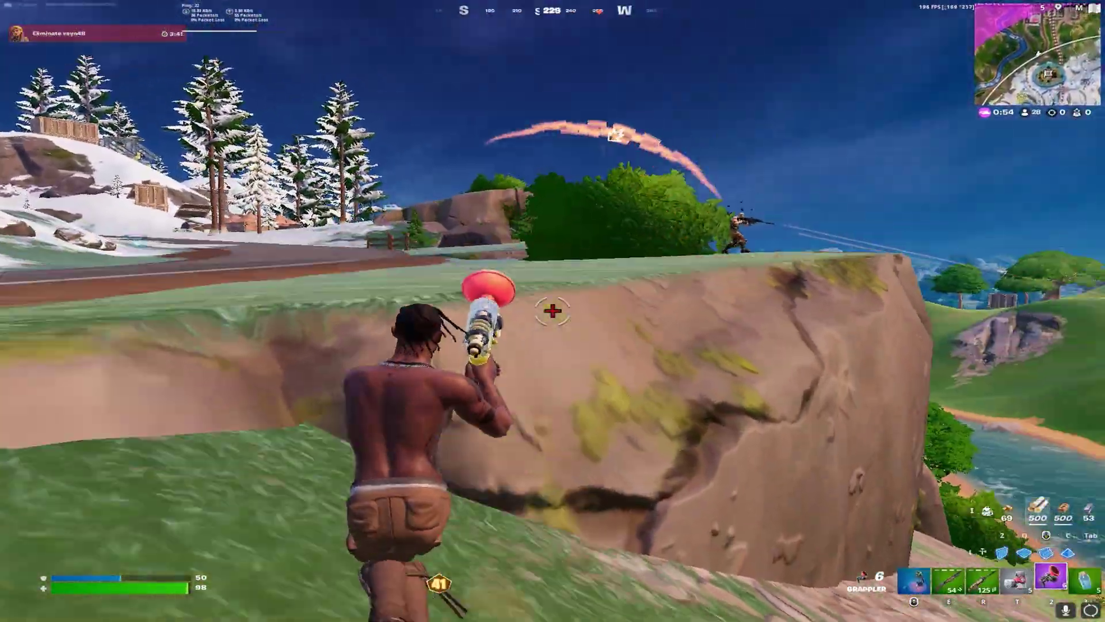
pyautogui.click(553, 311)
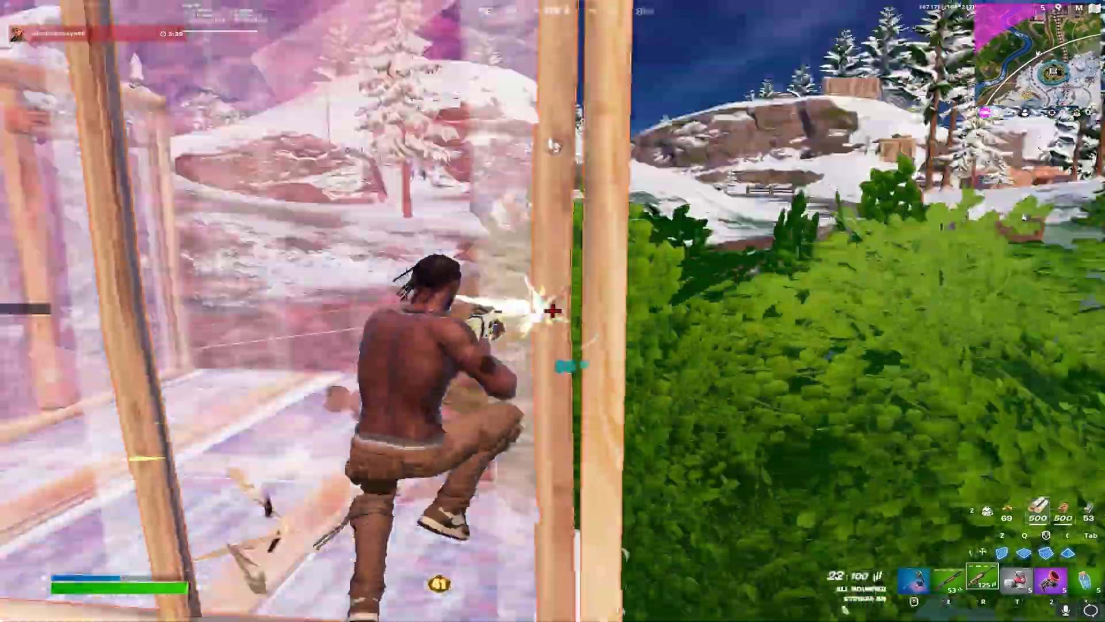
pyautogui.press('z')
pyautogui.press('c')
pyautogui.press('f')
pyautogui.click(553, 311)
pyautogui.press('f')
pyautogui.middleClick(552, 311)
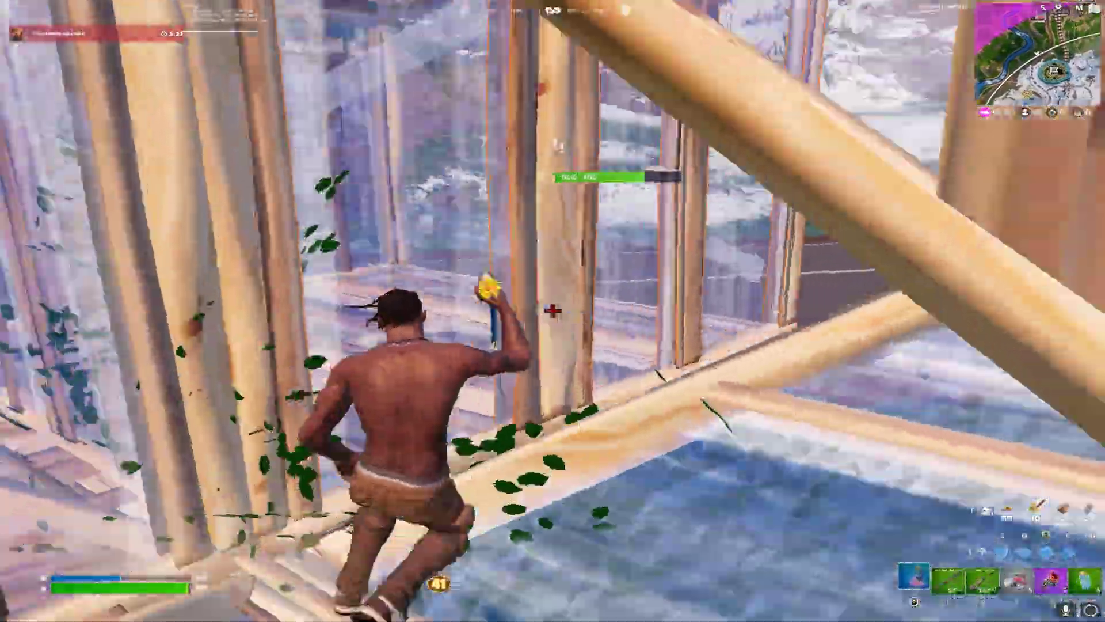
pyautogui.press('r')
pyautogui.rightClick(553, 311)
pyautogui.click(552, 311)
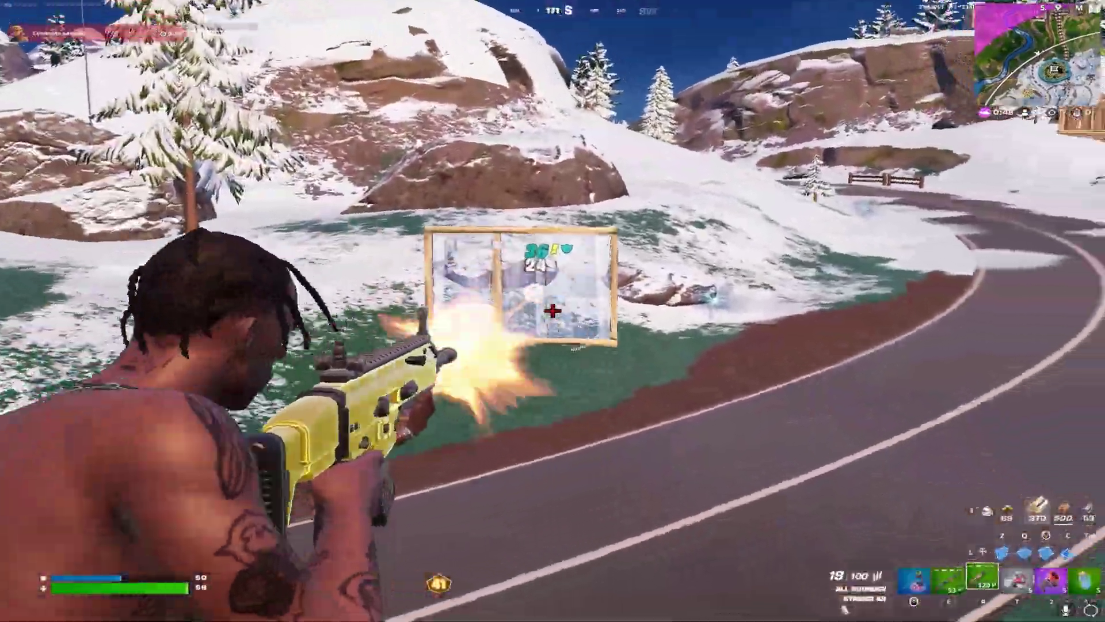
pyautogui.click(552, 311)
pyautogui.press('t')
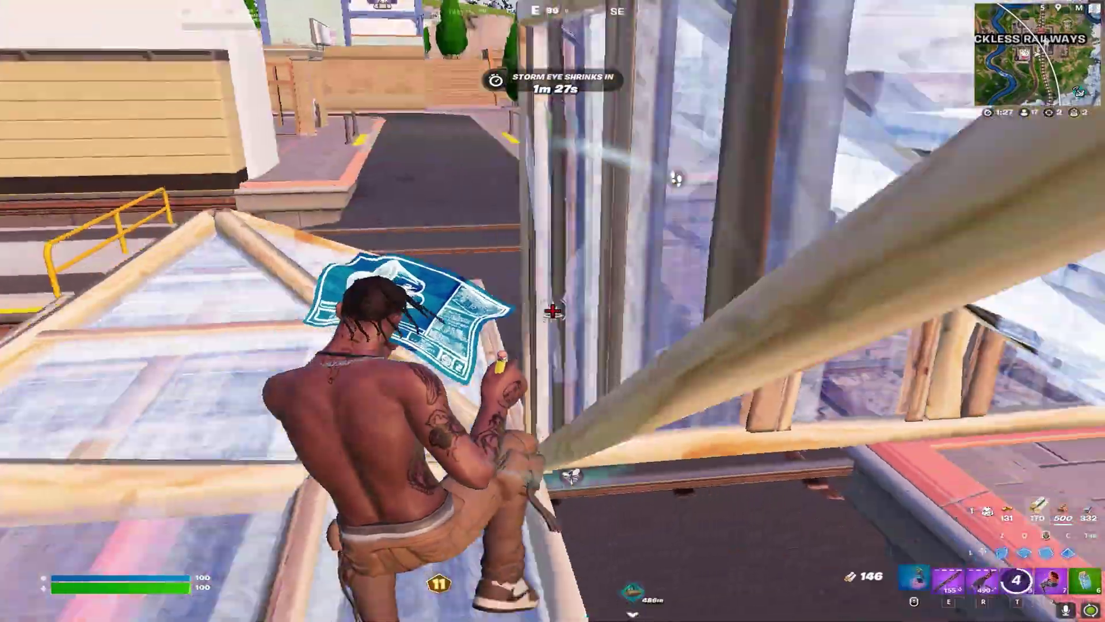
pyautogui.press('f')
pyautogui.press('f')
pyautogui.click(553, 311)
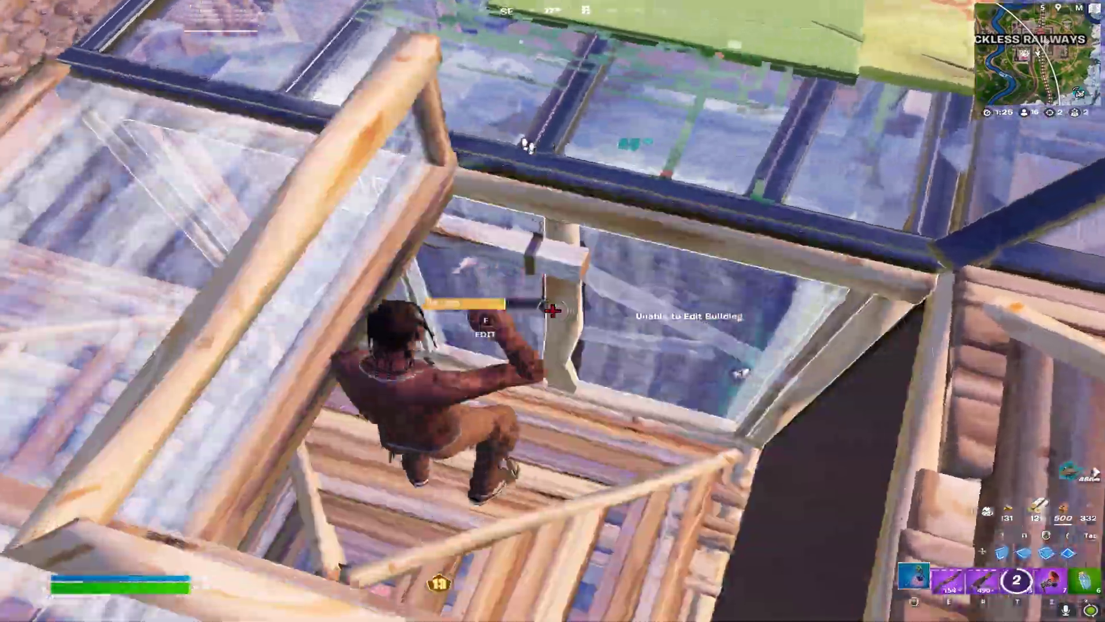
pyautogui.press('e')
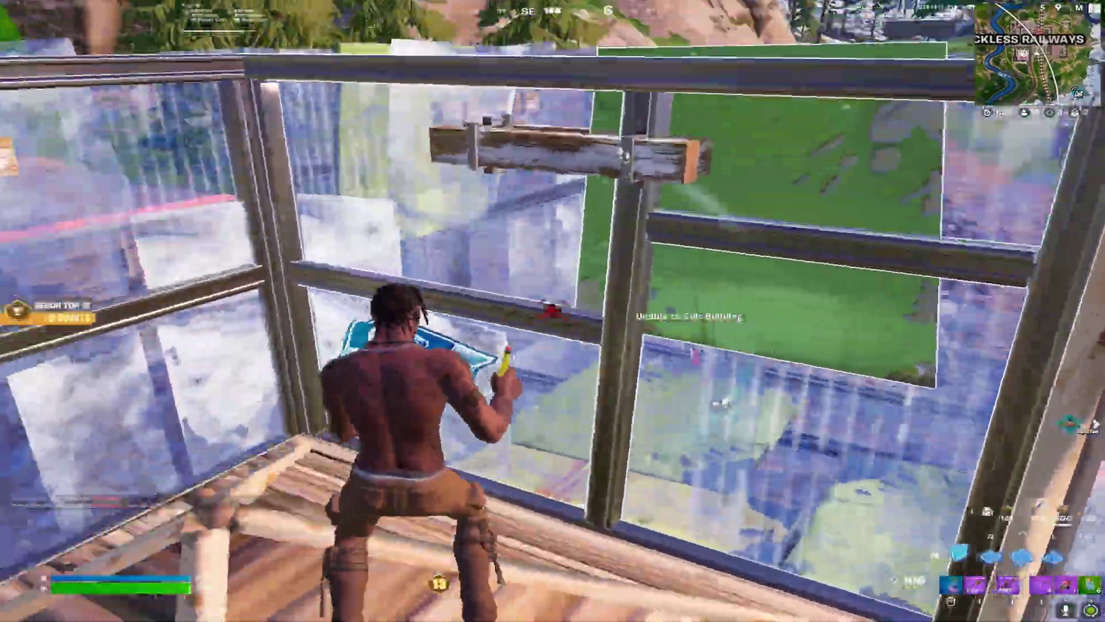
pyautogui.press('f')
pyautogui.click(553, 311)
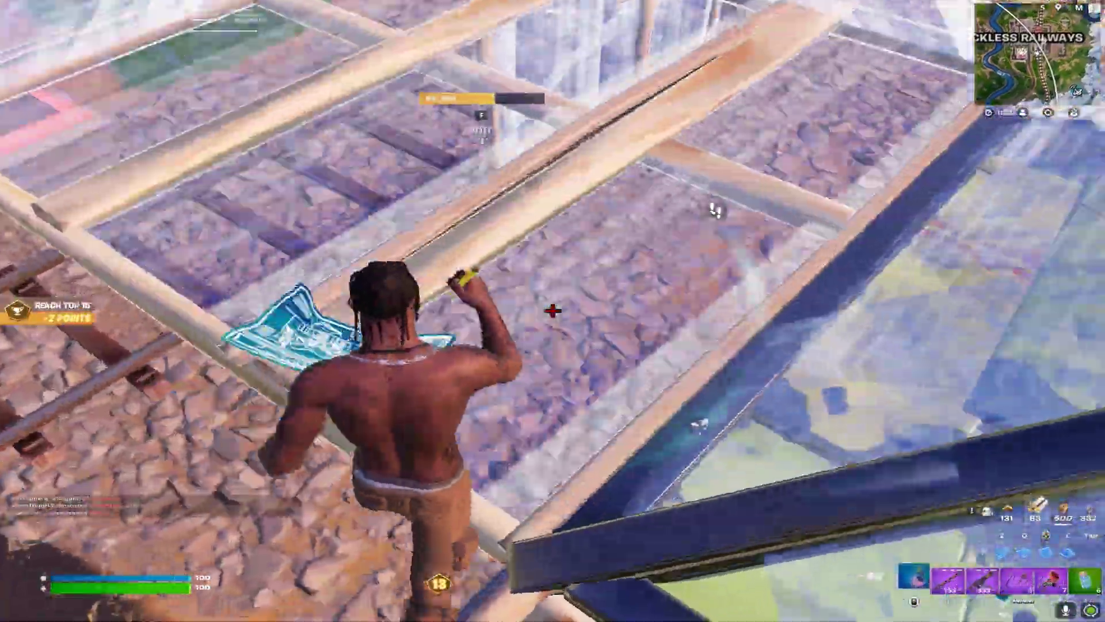
pyautogui.press('f')
pyautogui.click(553, 311)
pyautogui.press('e')
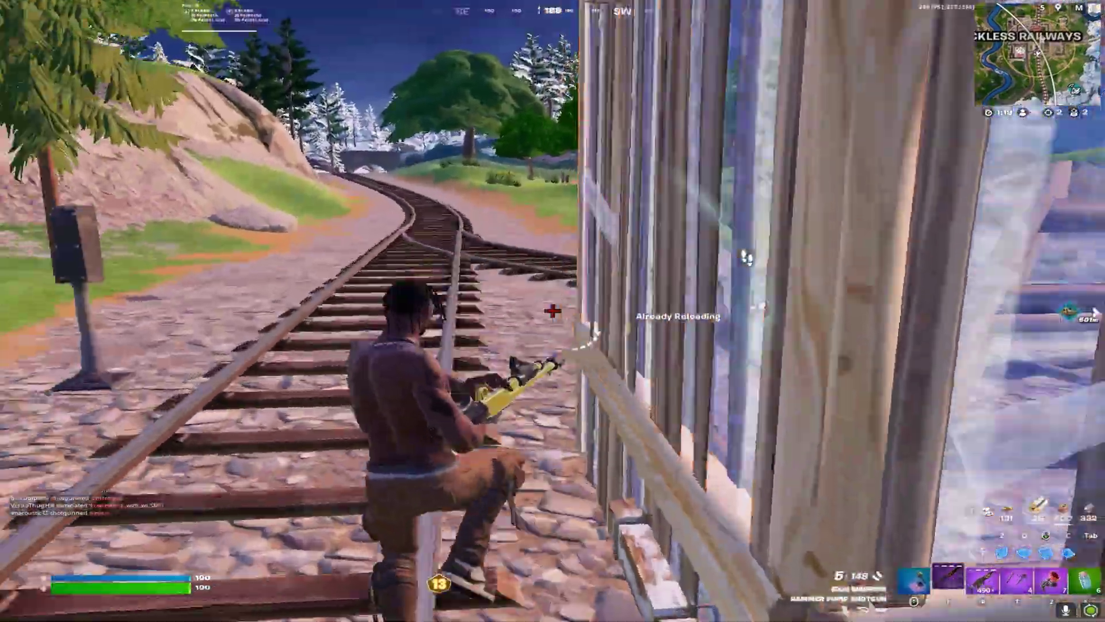
pyautogui.press('r')
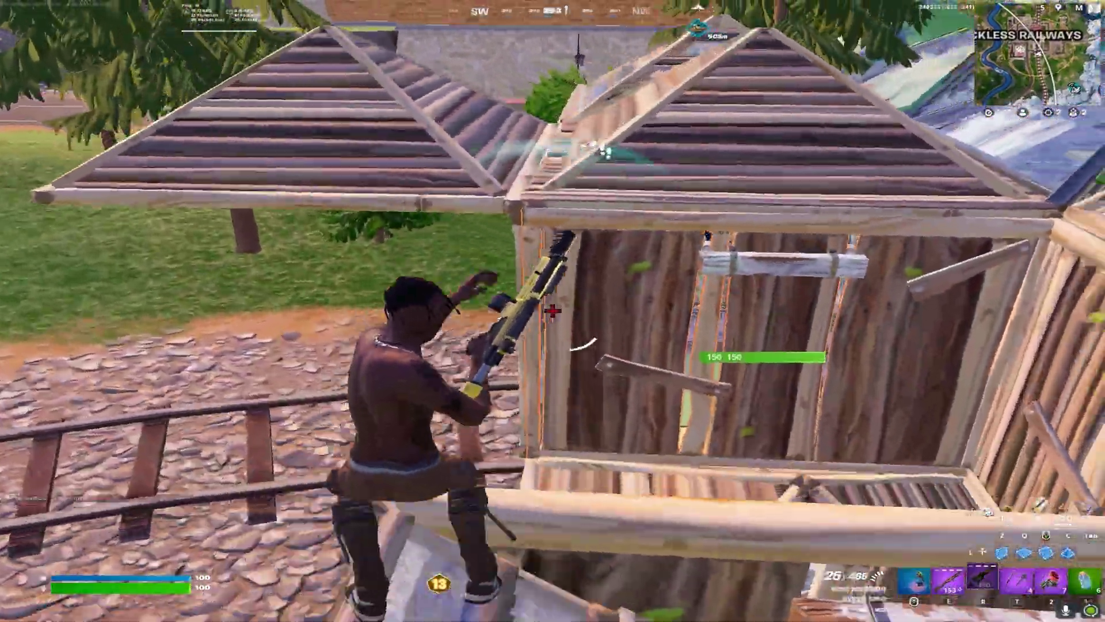